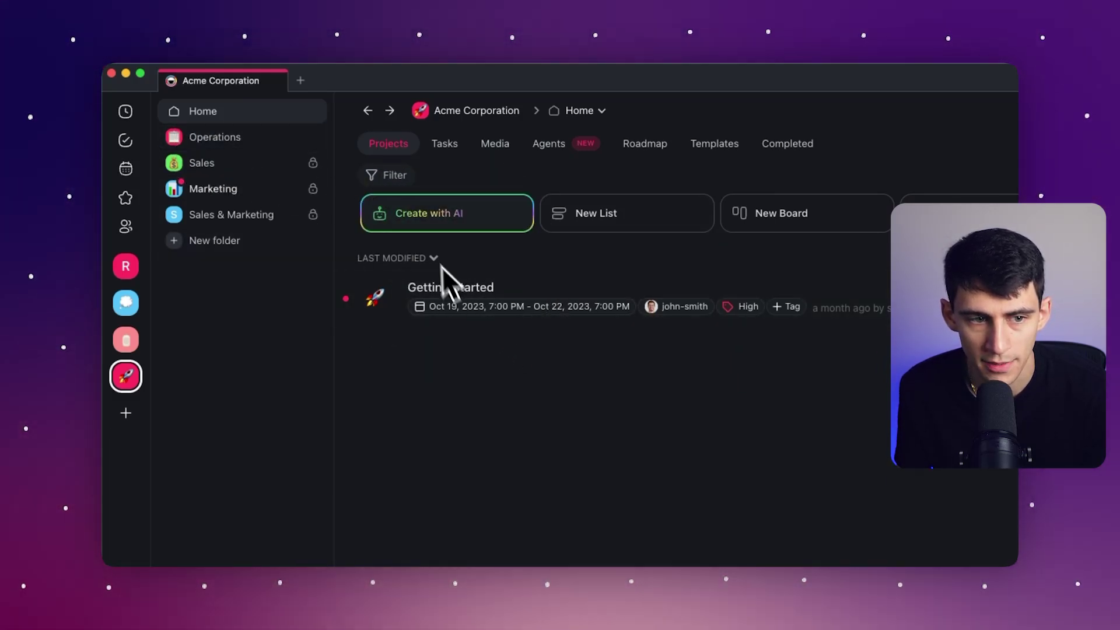
In the Marketing folder, start an AI project prompt with the resume PDF attached.
{"action": "left_click", "coordinate": [225, 189]}
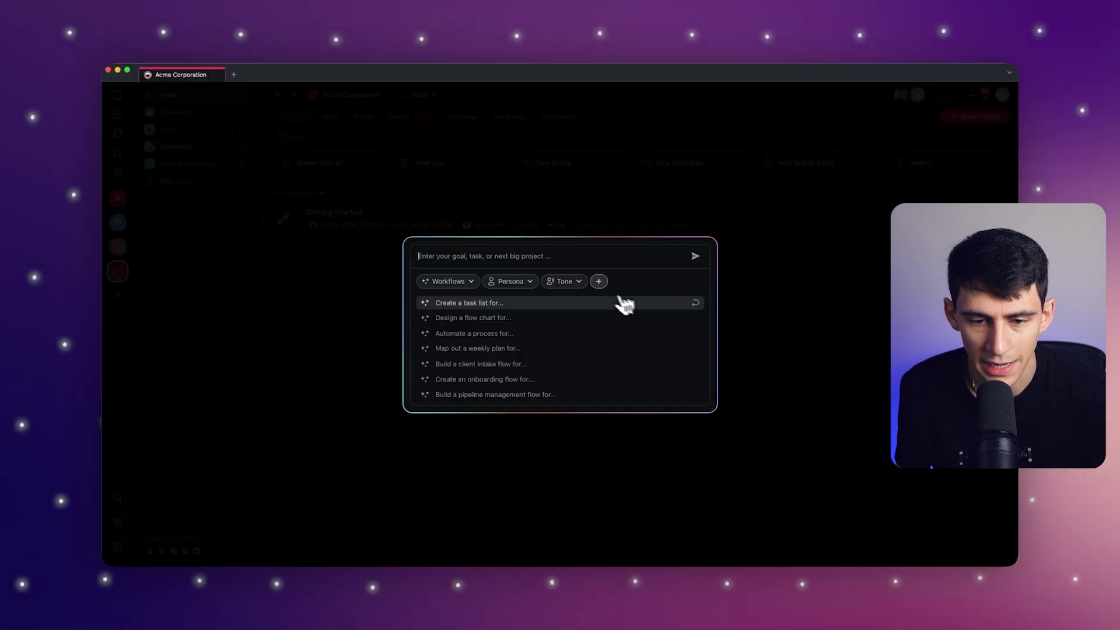
{"action": "left_click", "coordinate": [598, 281]}
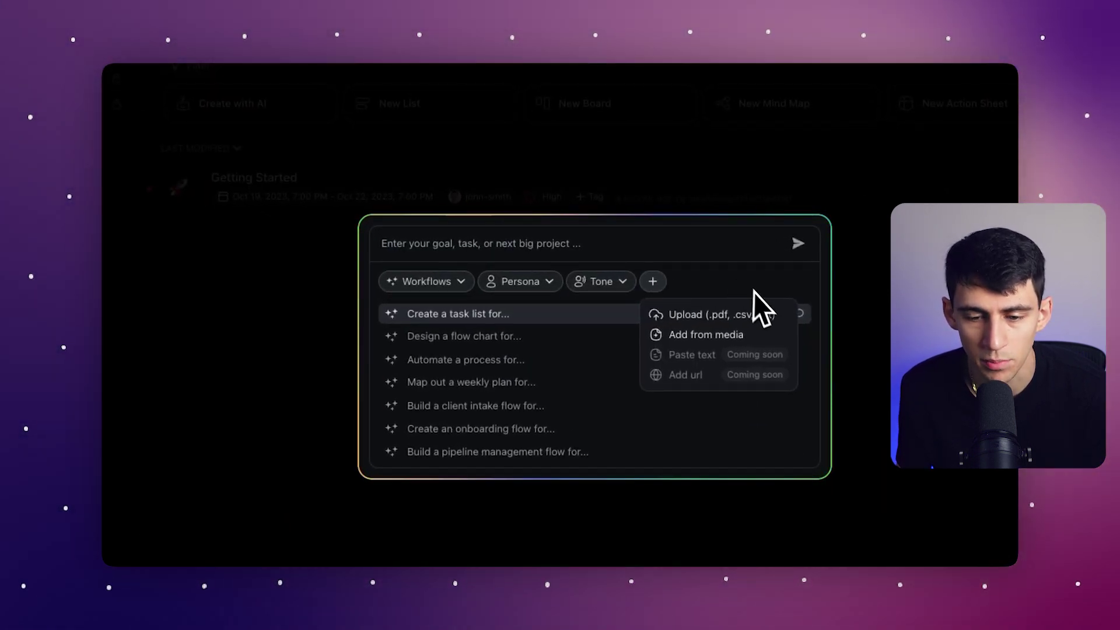
{"action": "left_click", "coordinate": [719, 316]}
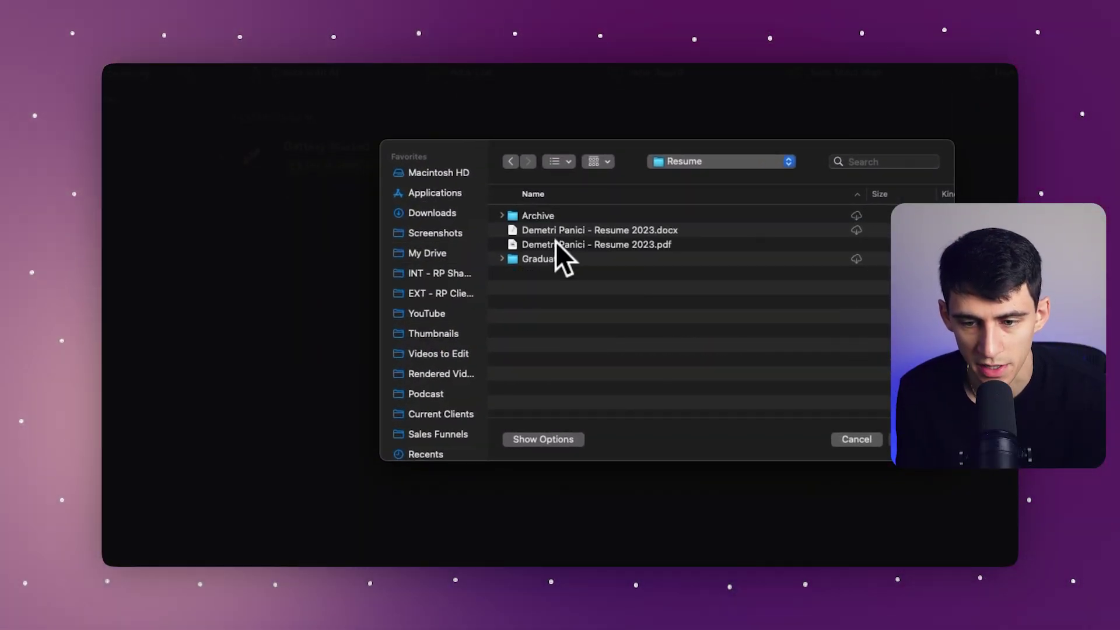
{"action": "double_click", "coordinate": [555, 244]}
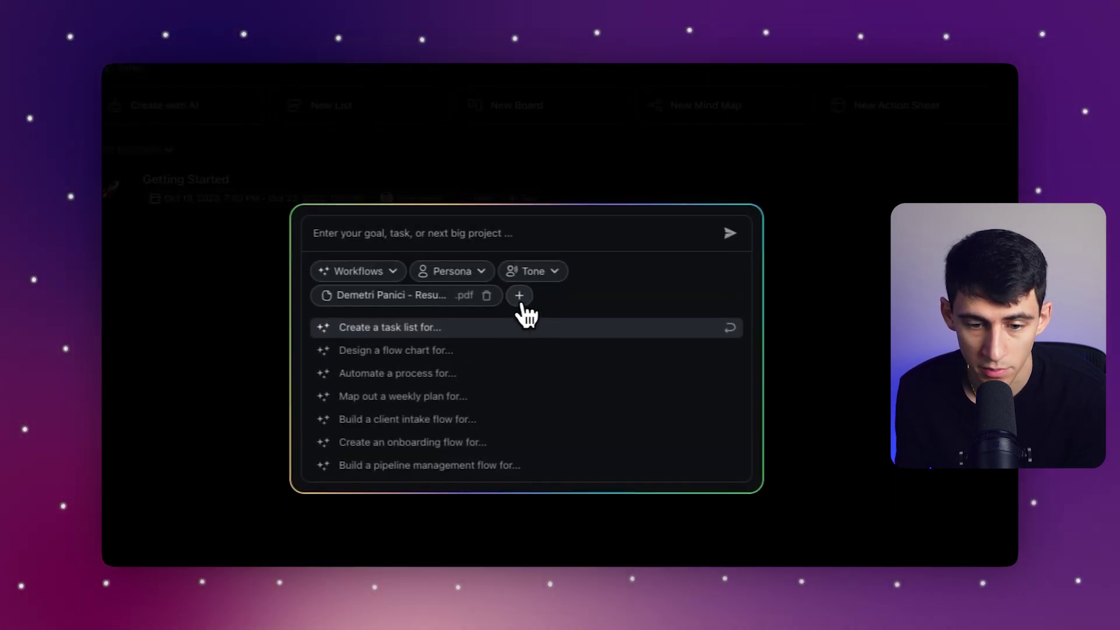
Ask the AI to summarize and grade the resume and list candidate interview questions.
{"action": "left_click", "coordinate": [520, 299]}
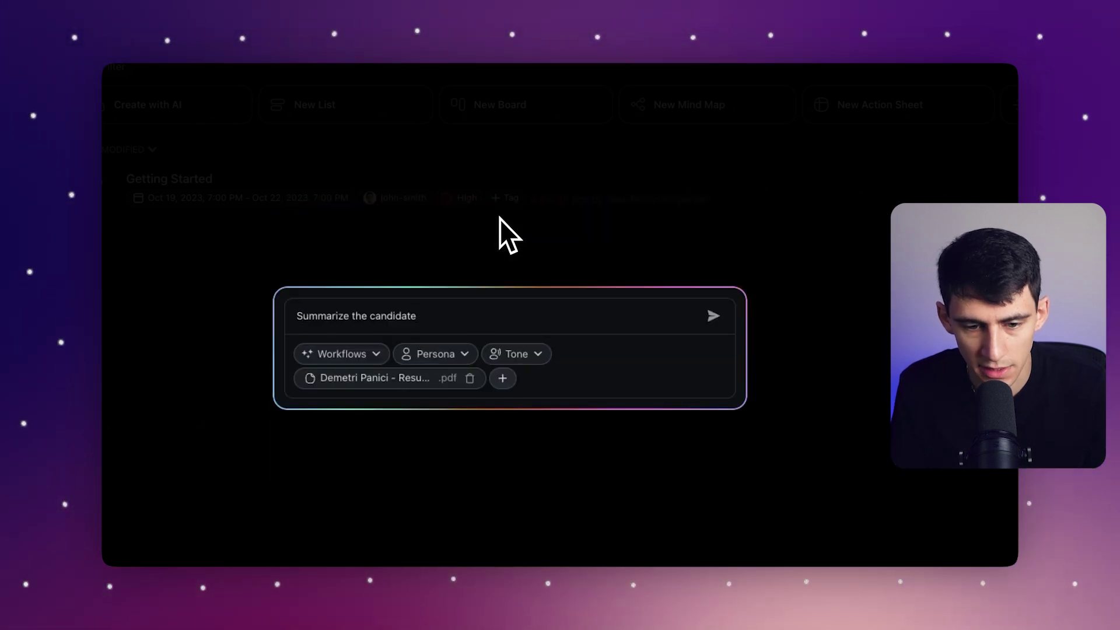
{"action": "type", "text": "'s resume and g"}
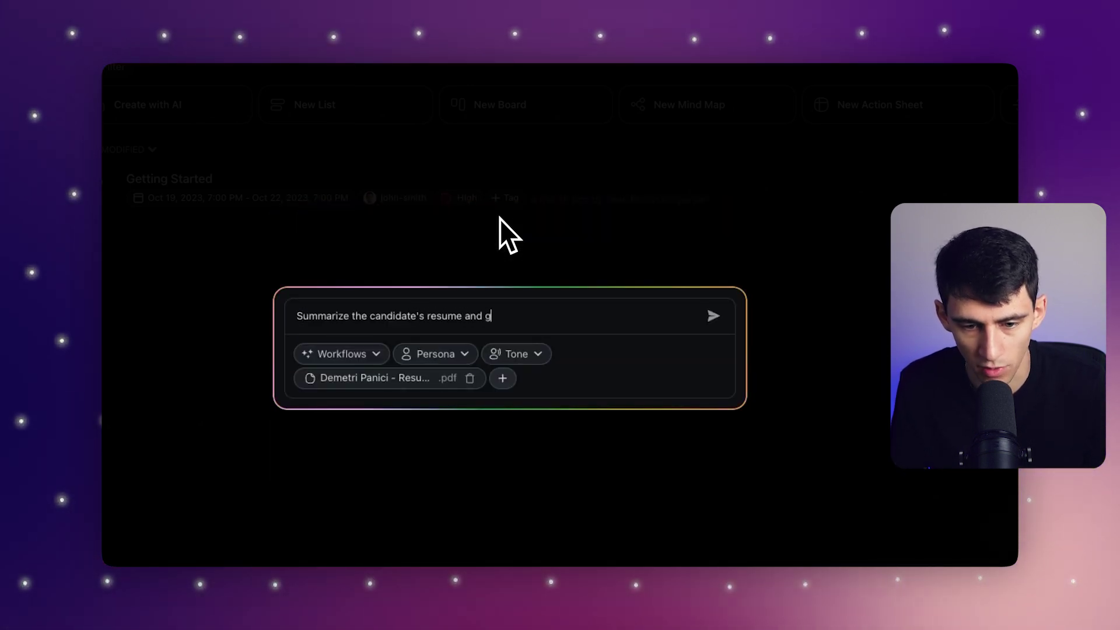
{"action": "type", "text": "rade it. Also"}
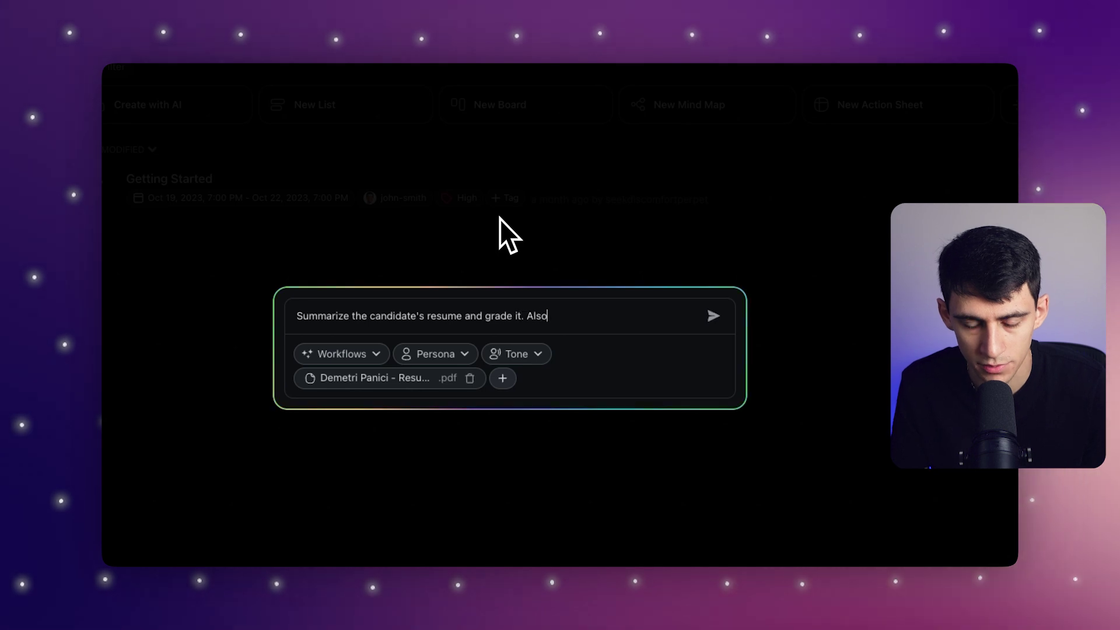
{"action": "type", "text": " create a list of c"}
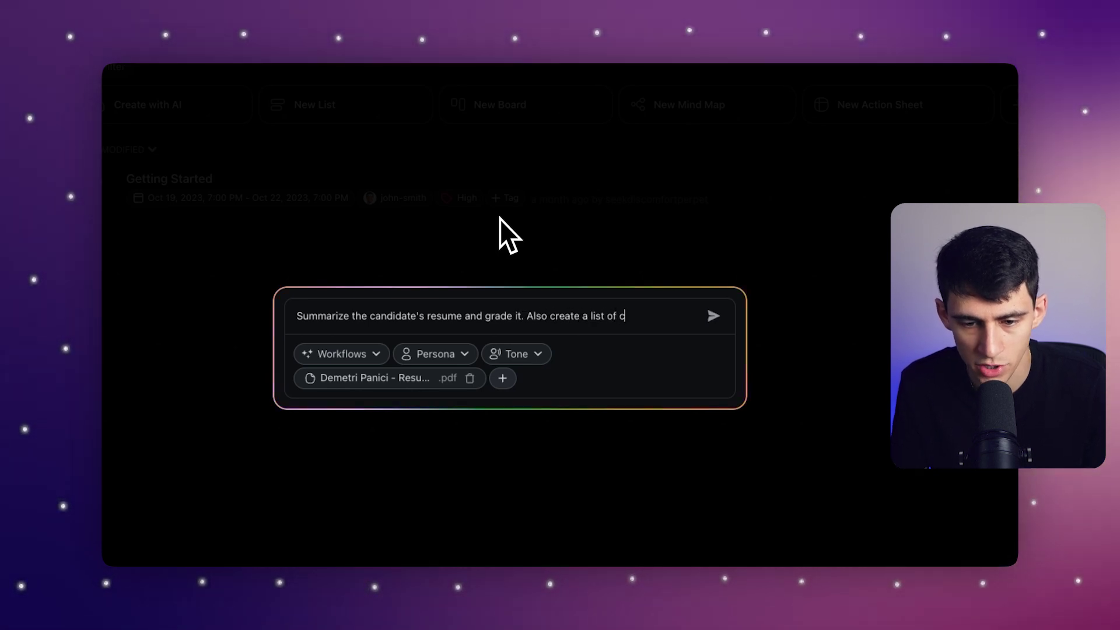
{"action": "type", "text": "uestions for the"}
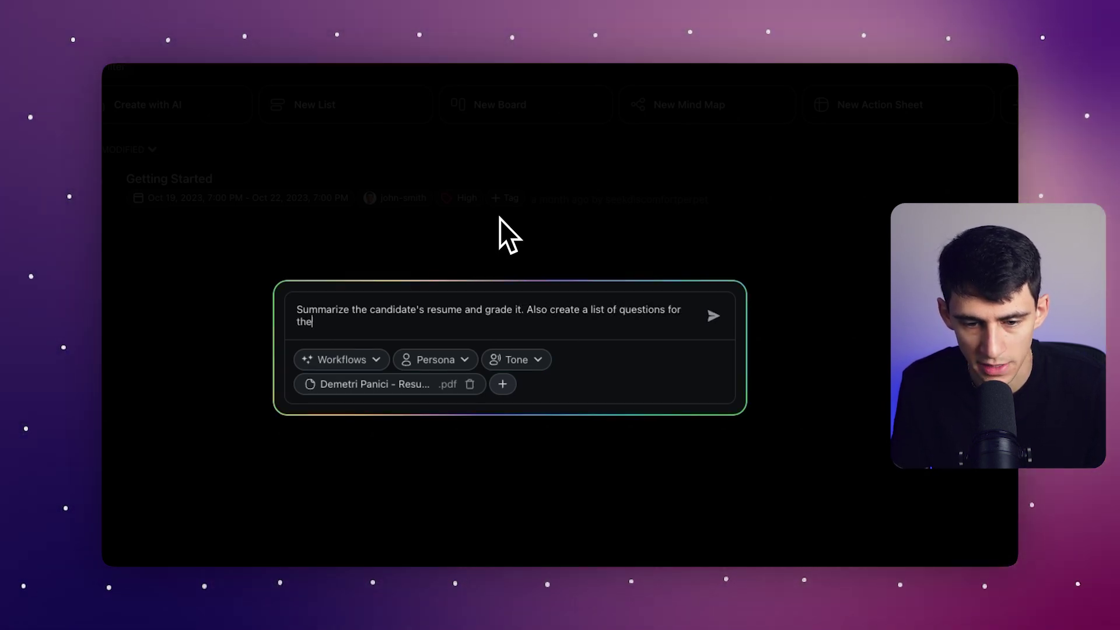
{"action": "type", "text": " candidate to "}
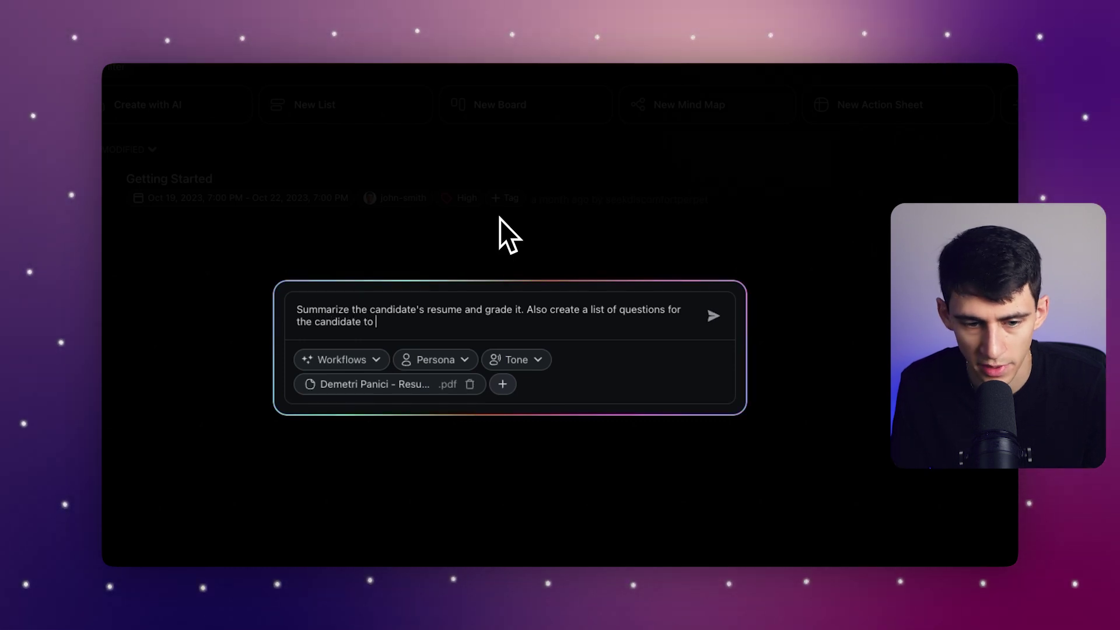
{"action": "type", "text": "answer in a potential interview"}
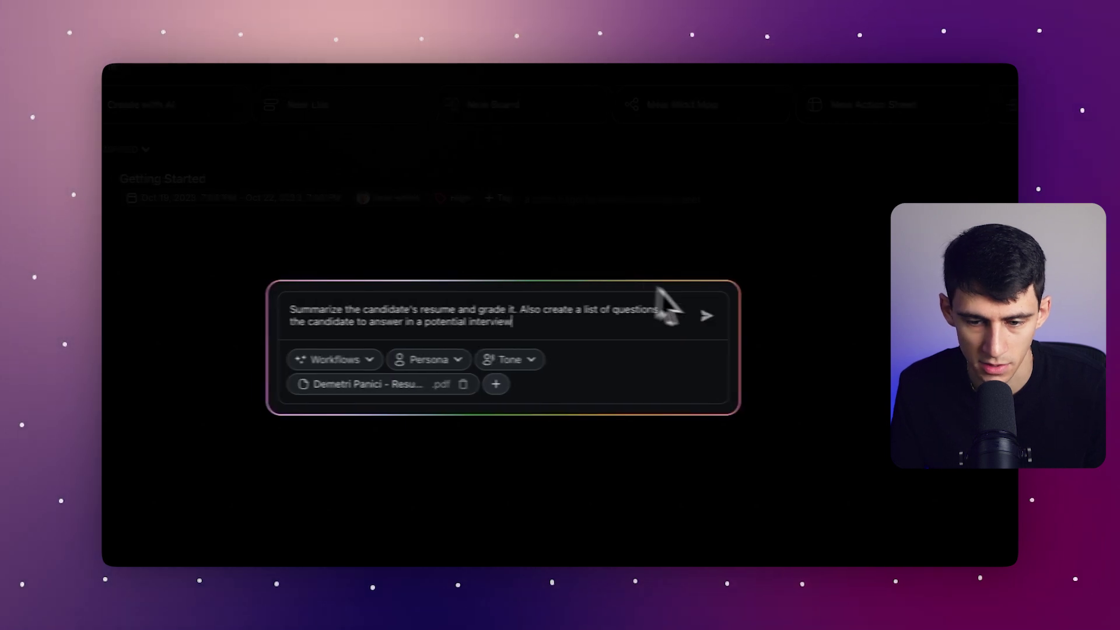
{"action": "left_click", "coordinate": [712, 315]}
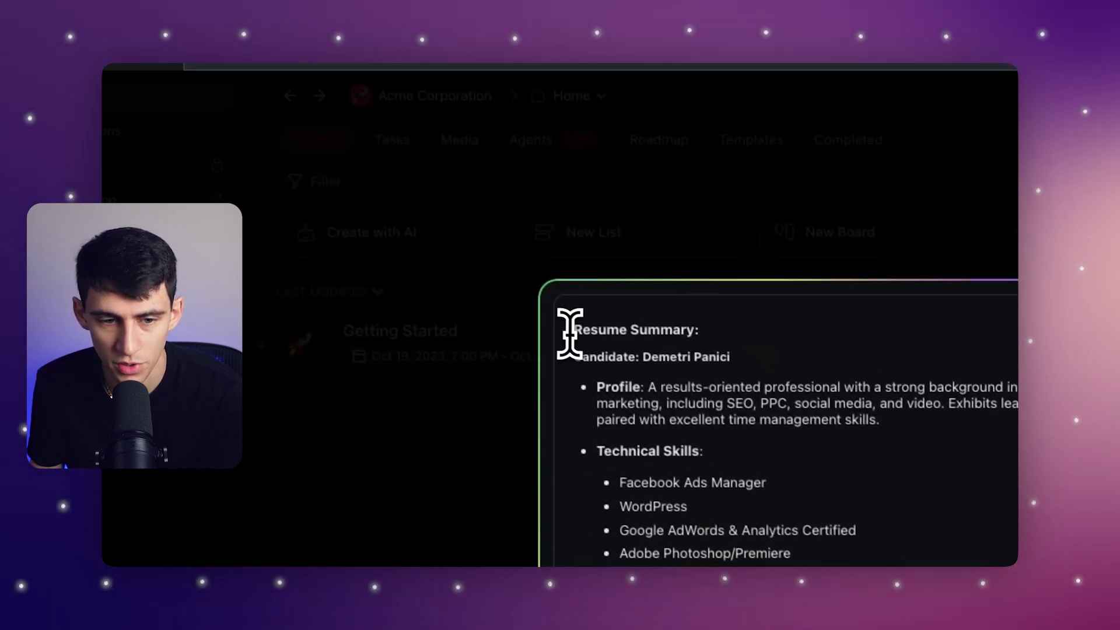
Review the AI resume summary with its Grade A, and have it continue writing.
{"action": "double_click", "coordinate": [458, 332]}
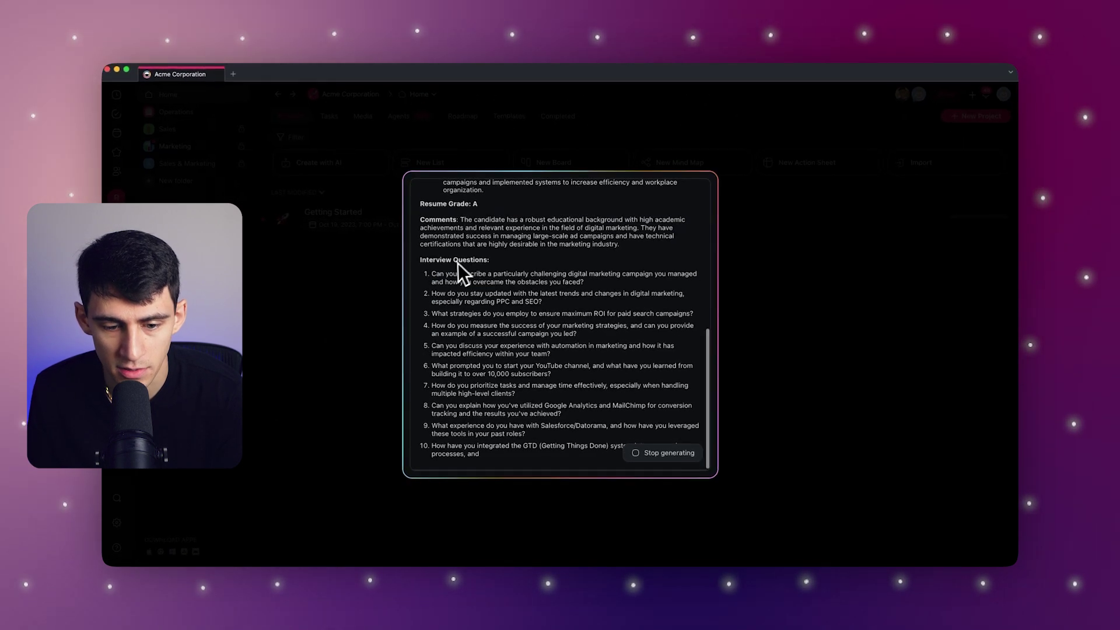
{"action": "scroll", "coordinate": [466, 271], "scroll_direction": "up", "scroll_amount": 10}
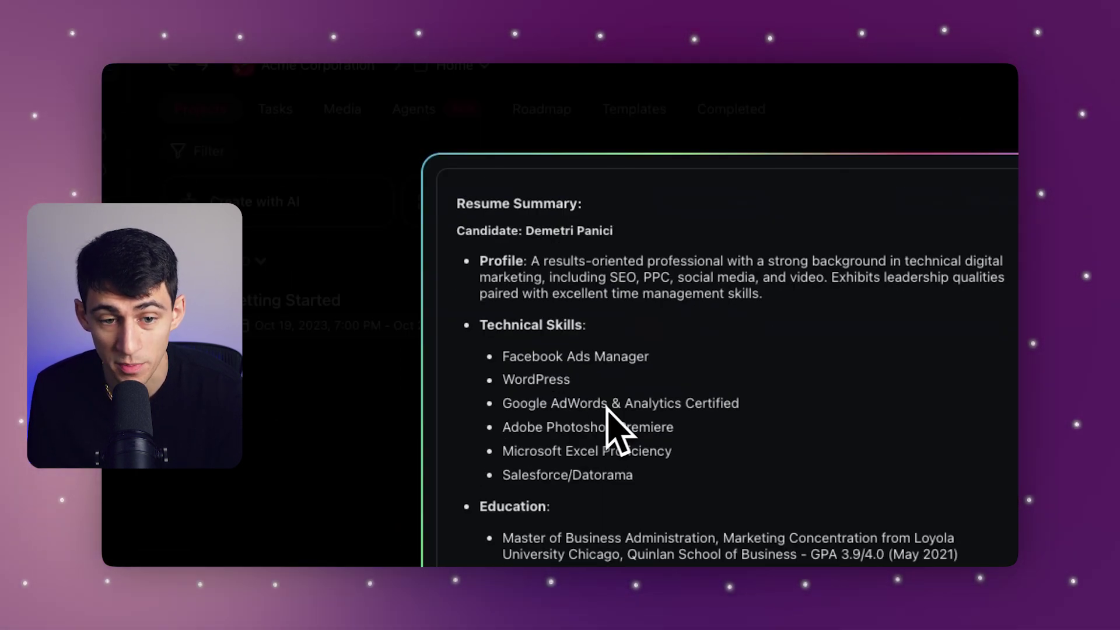
{"action": "scroll", "coordinate": [540, 253], "scroll_direction": "down", "scroll_amount": 10}
{"action": "scroll", "coordinate": [559, 292], "scroll_direction": "up", "scroll_amount": 1}
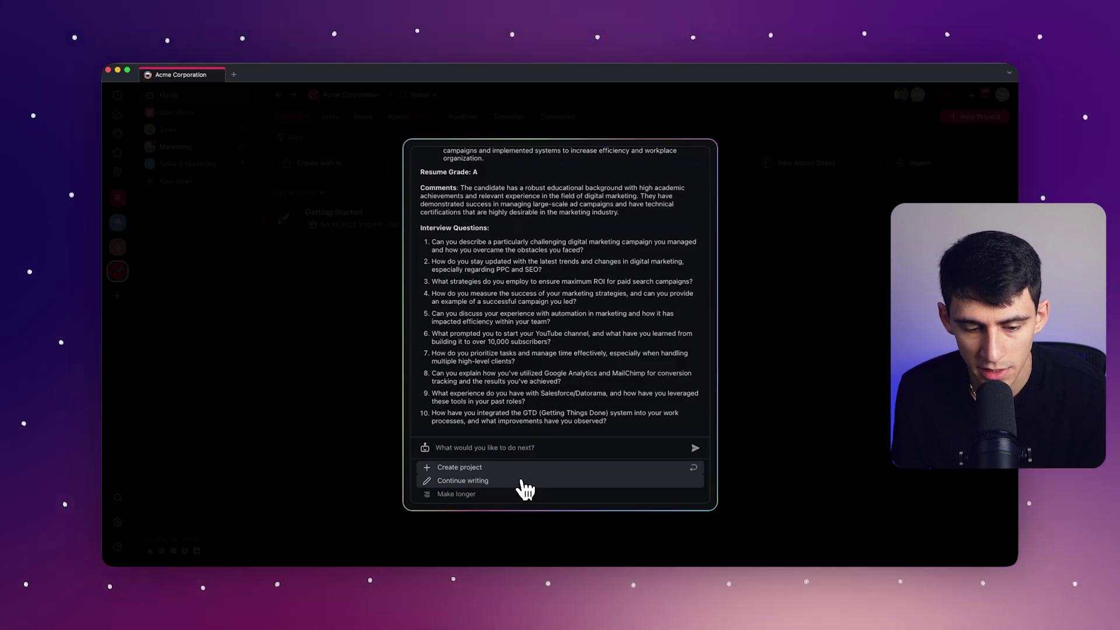
{"action": "left_click", "coordinate": [523, 481]}
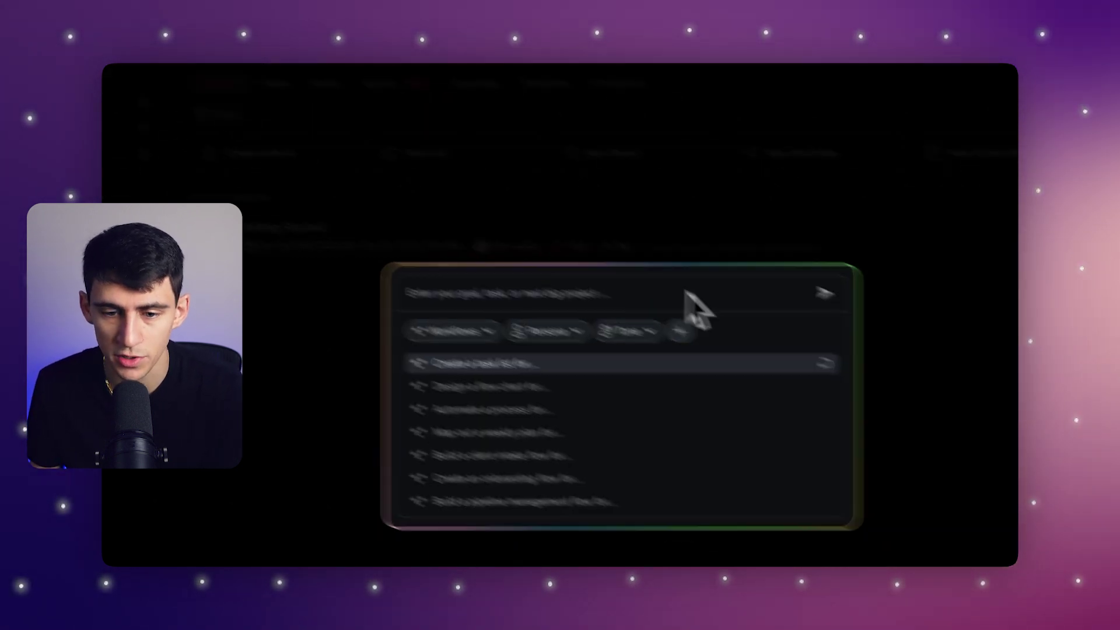
Attach the resume from workspace media and Digital Marketer.pdf from Downloads to the prompt.
{"action": "left_click", "coordinate": [720, 346]}
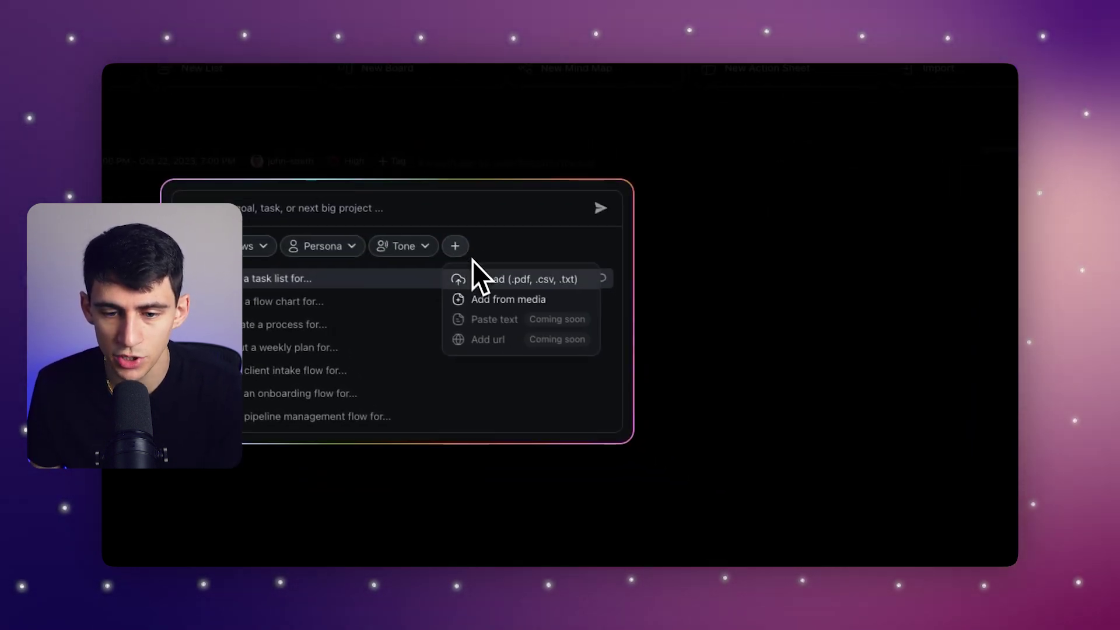
{"action": "left_click", "coordinate": [475, 279]}
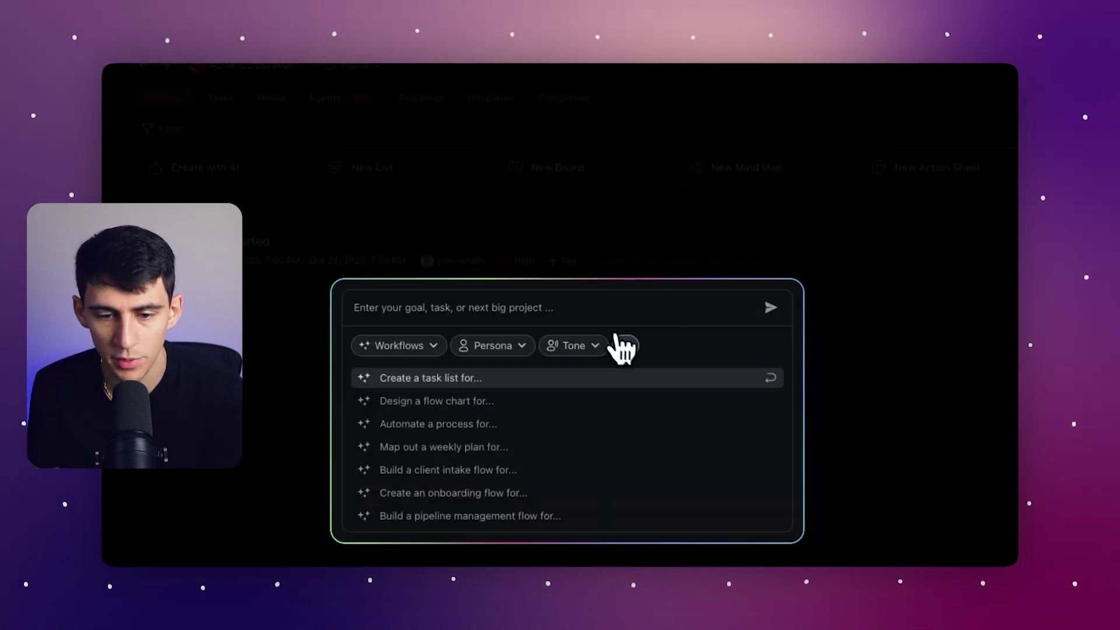
{"action": "left_click", "coordinate": [625, 346]}
{"action": "left_click", "coordinate": [657, 397]}
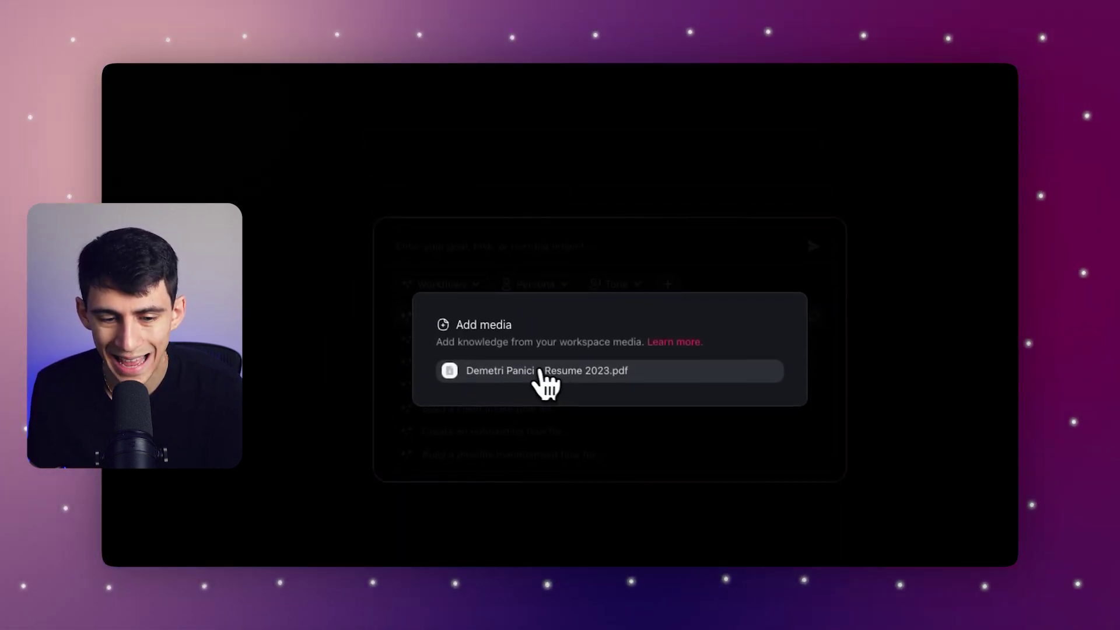
{"action": "left_click", "coordinate": [540, 377]}
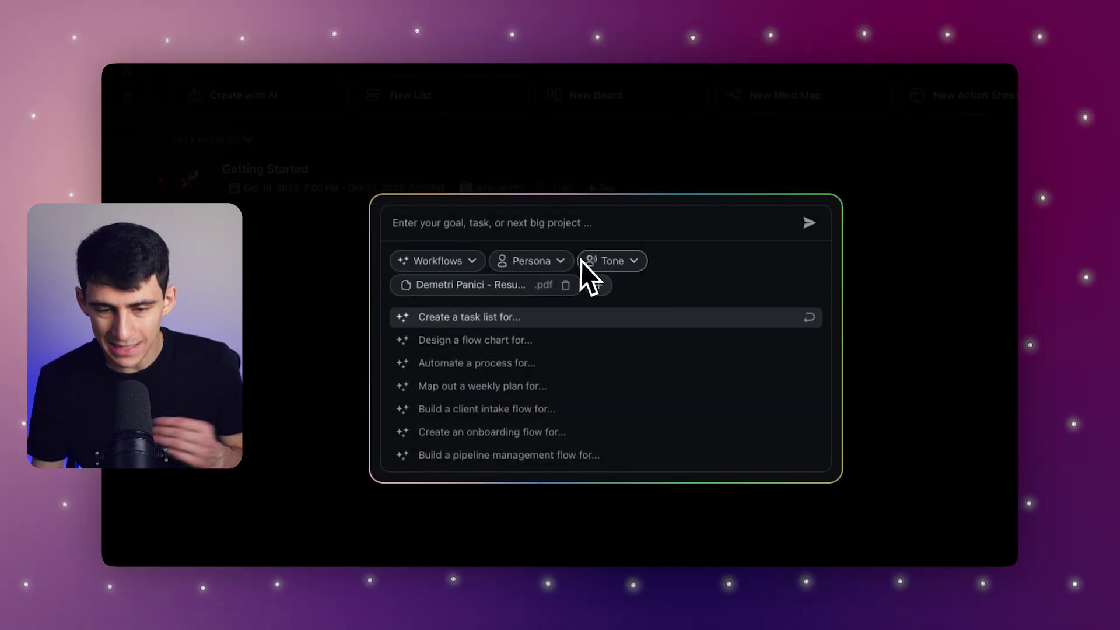
{"action": "left_click", "coordinate": [596, 278]}
{"action": "left_click", "coordinate": [609, 319]}
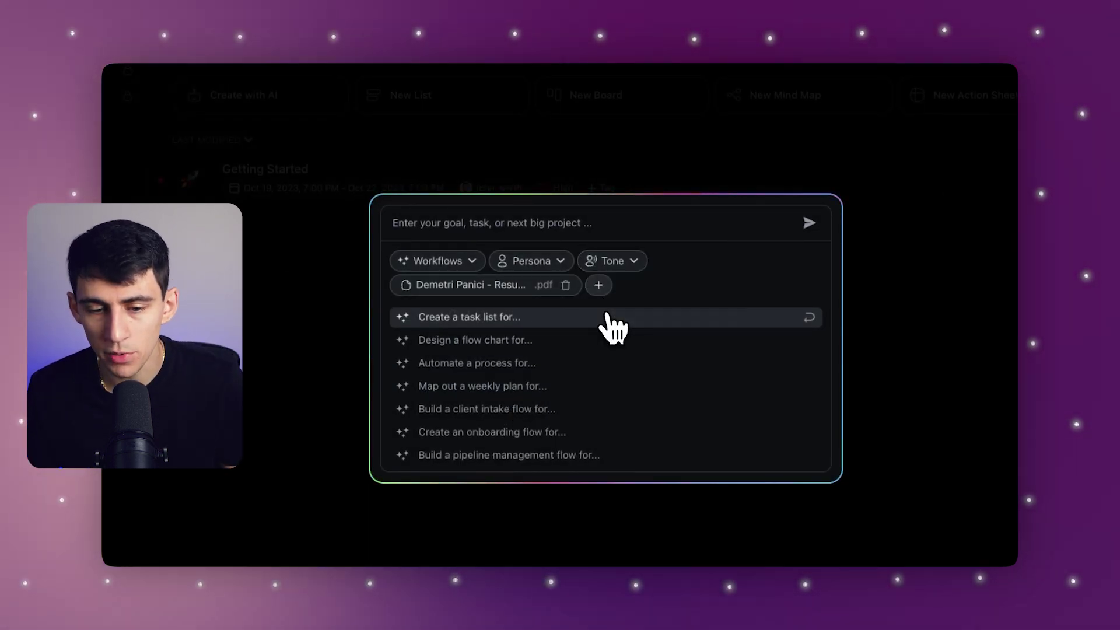
{"action": "left_click", "coordinate": [376, 237]}
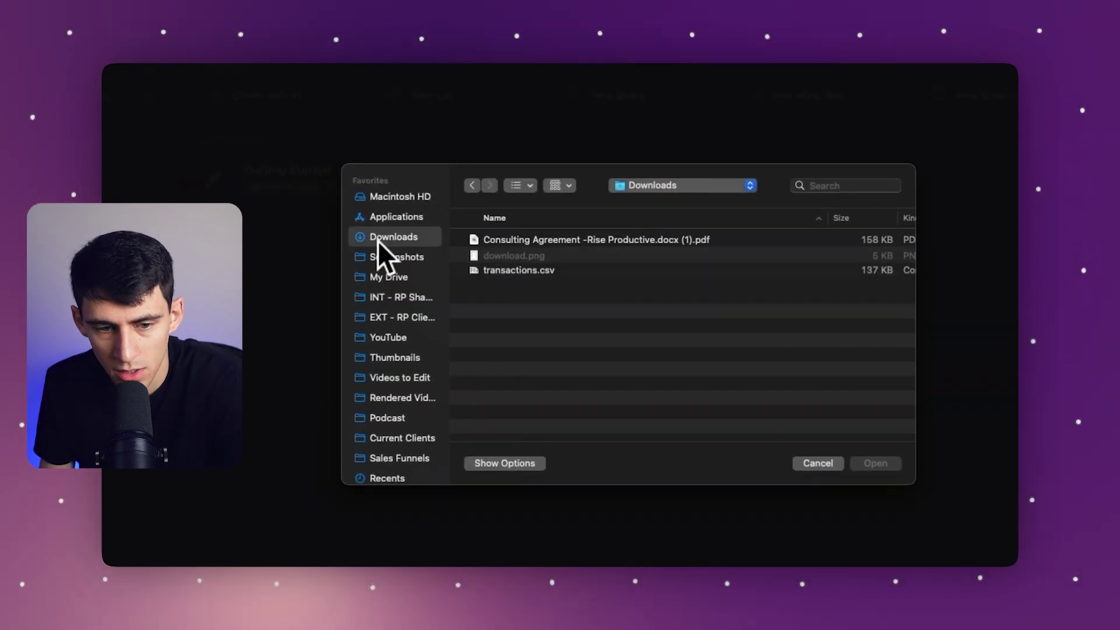
{"action": "double_click", "coordinate": [542, 251]}
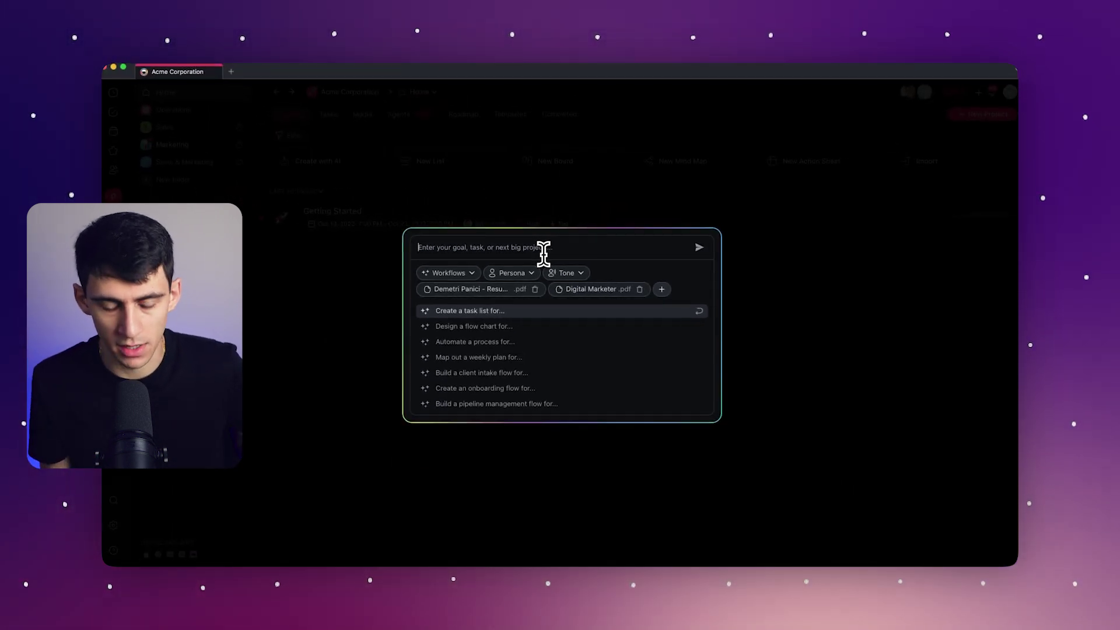
Request a comprehensive comparison of both candidates for a paid search digital marketing job.
{"action": "type", "text": "Pl"}
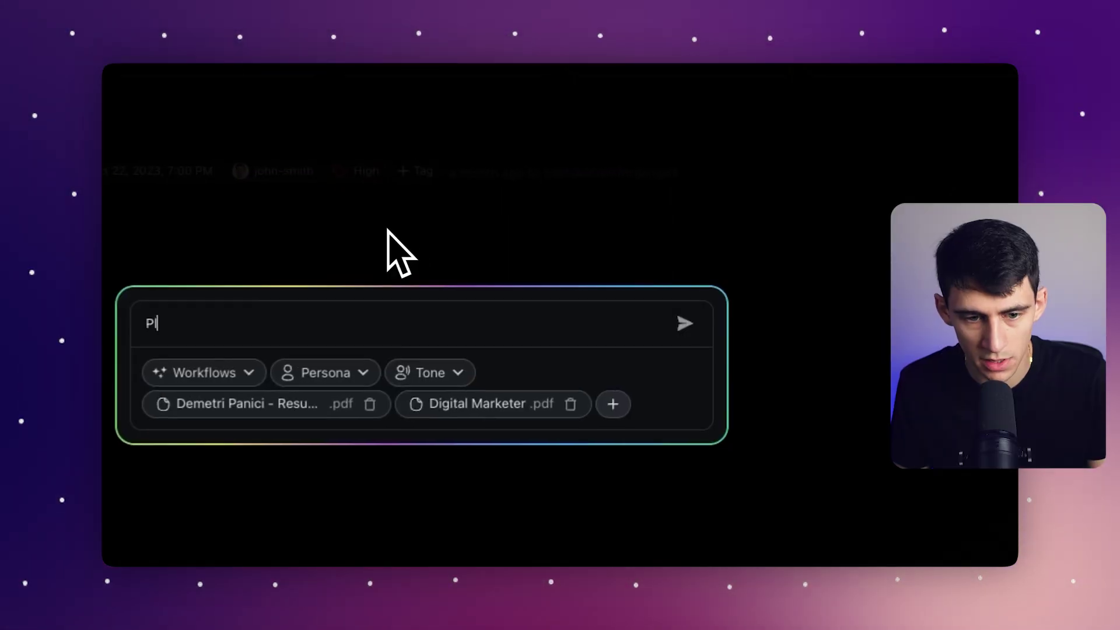
{"action": "type", "text": "ease create a comprehensive ov"}
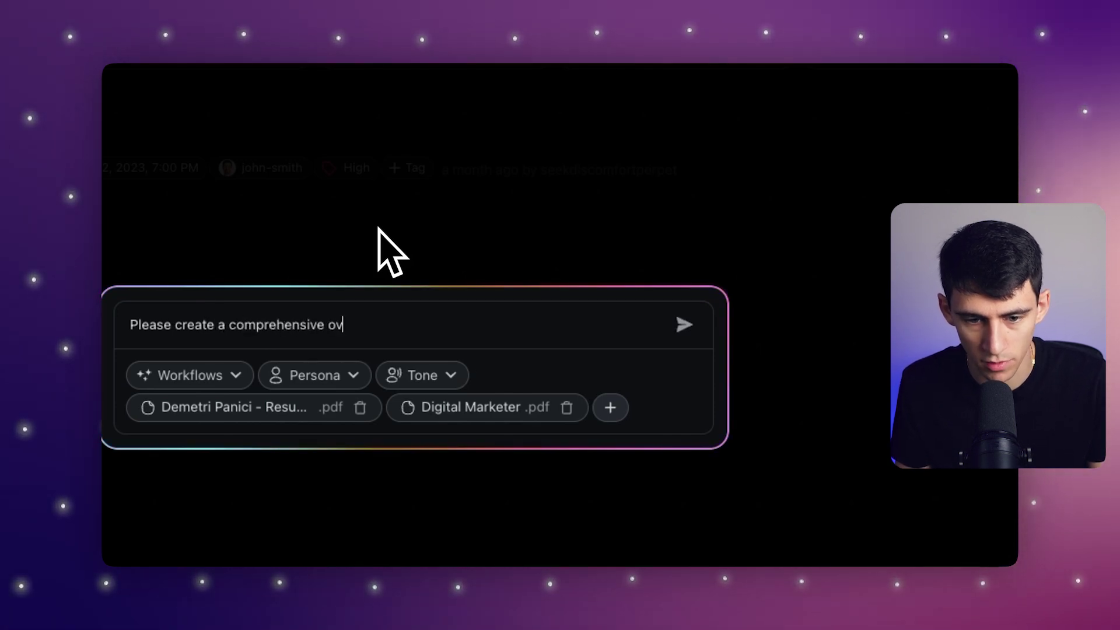
{"action": "type", "text": "erview comparison of these two candid"}
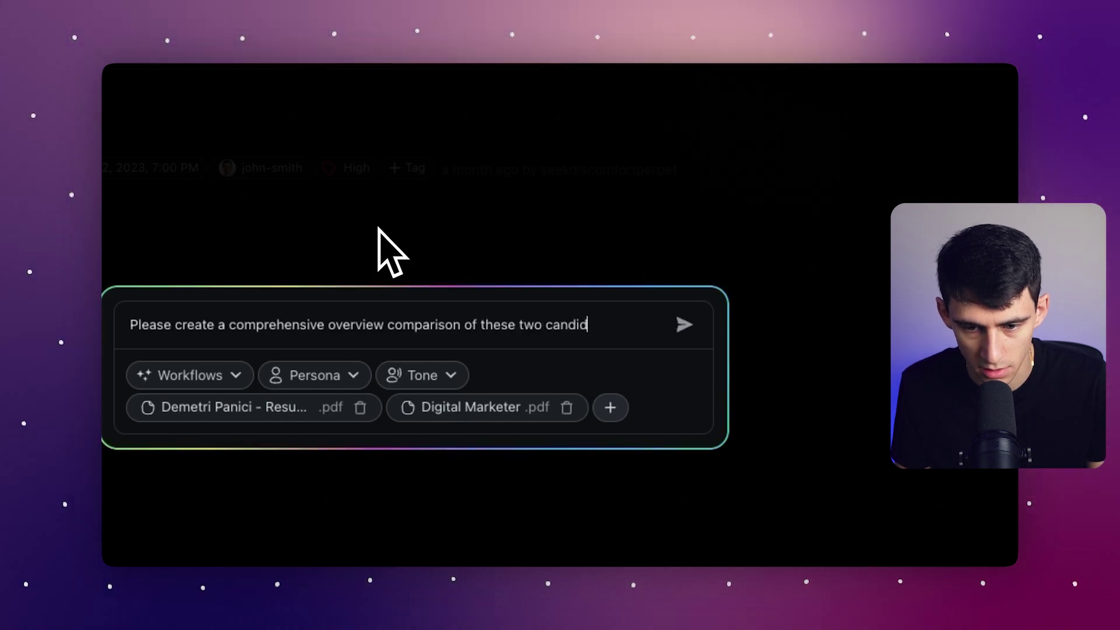
{"action": "type", "text": "ates for a paid search digital marketing job. Highlight the reasons to pick one candidate over"}
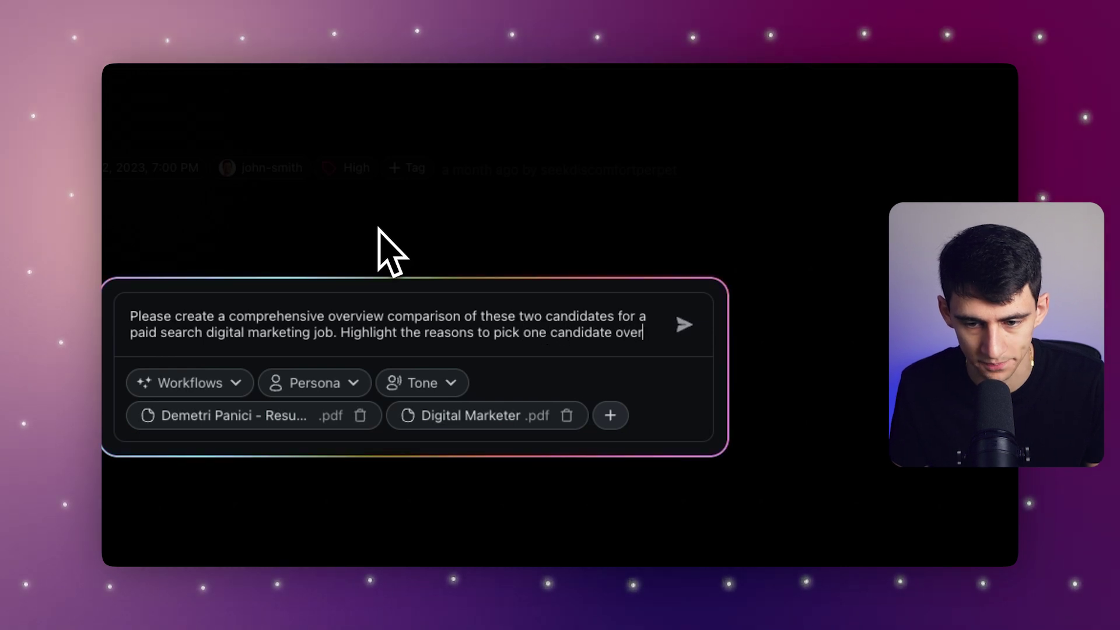
{"action": "type", "text": "the other."}
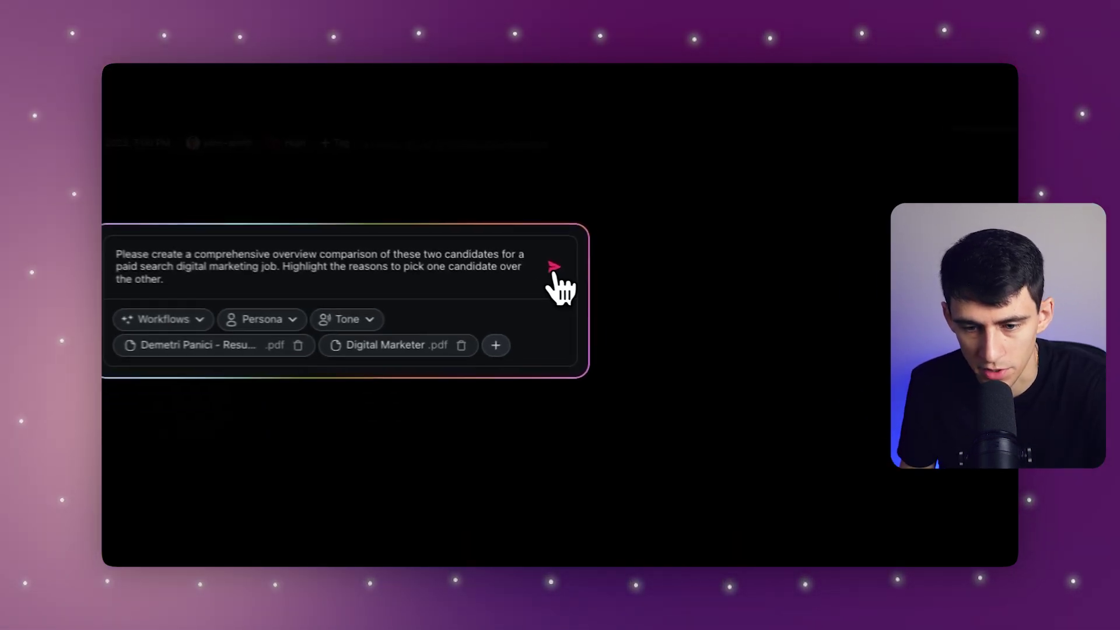
{"action": "left_click", "coordinate": [683, 324]}
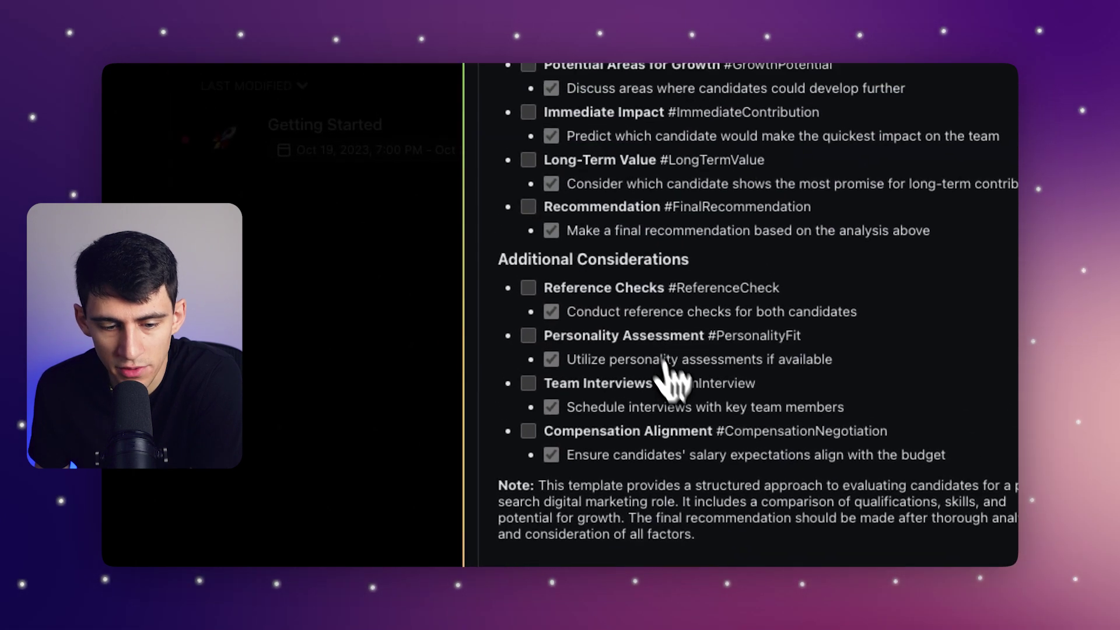
Save the comparison as the project 'Paid Search Digital Marketing Candidate Comparison' in list view.
{"action": "scroll", "coordinate": [741, 303], "scroll_direction": "up", "scroll_amount": 15}
{"action": "scroll", "coordinate": [579, 237], "scroll_direction": "down", "scroll_amount": 15}
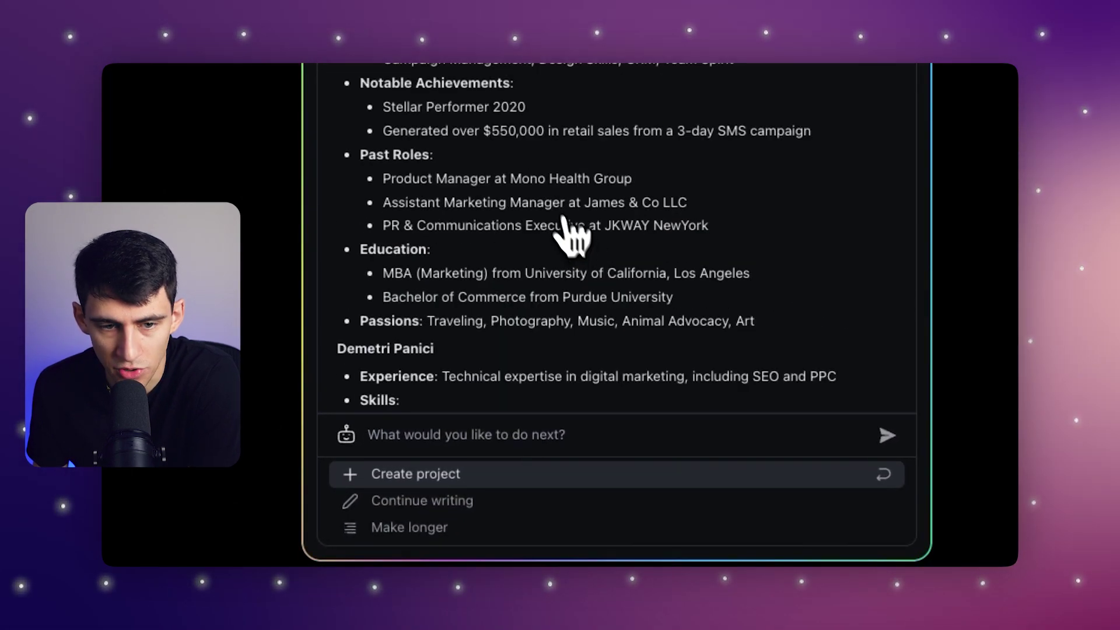
{"action": "left_click", "coordinate": [432, 390]}
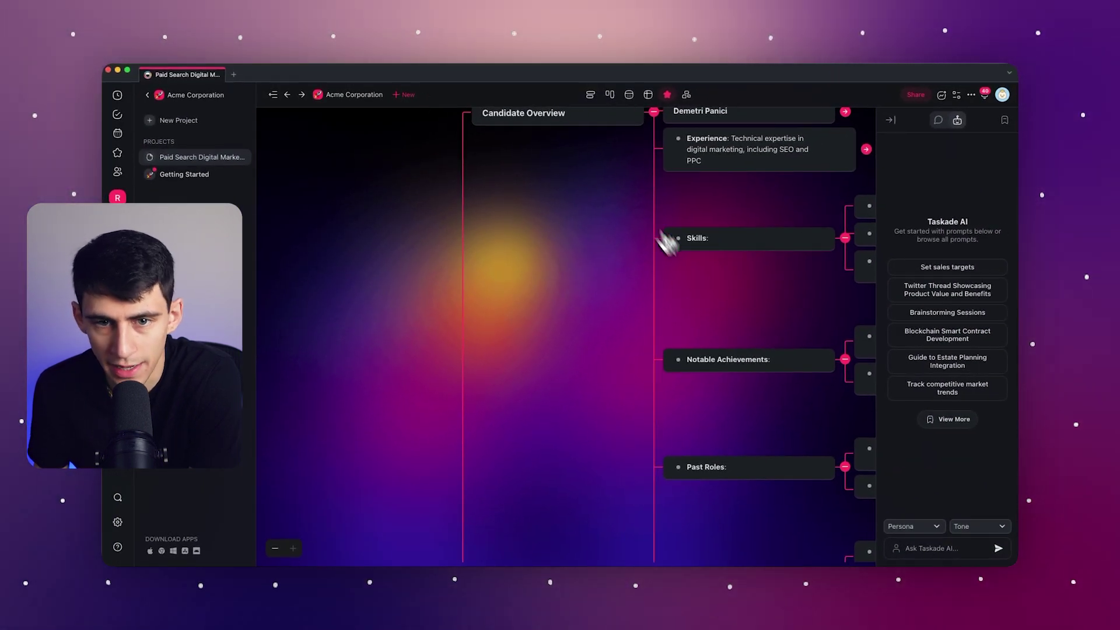
{"action": "left_click", "coordinate": [590, 94]}
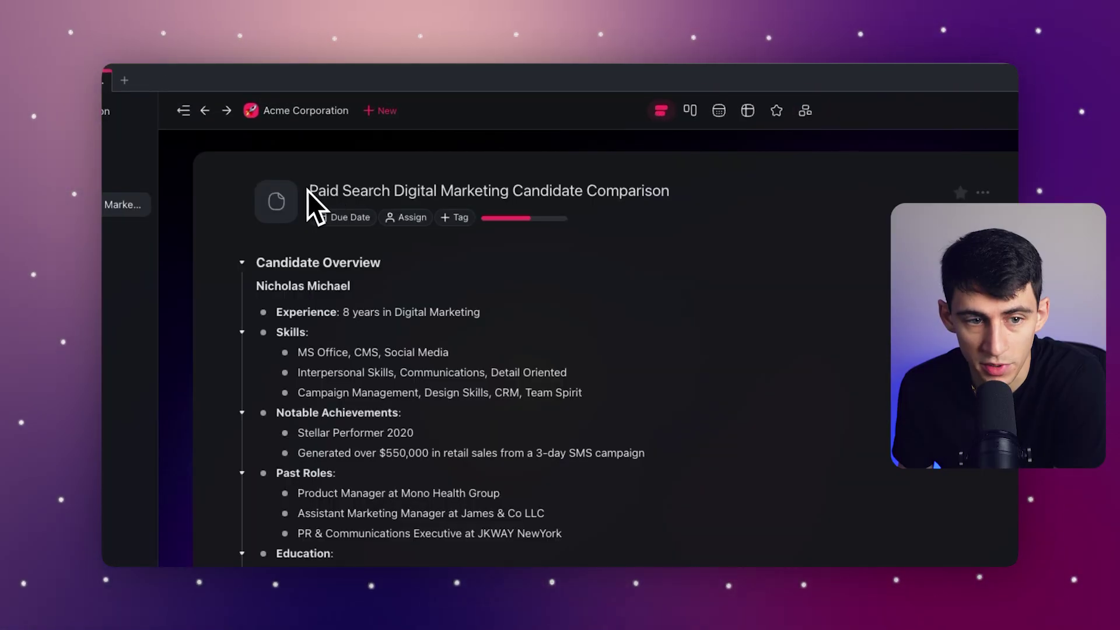
Select the project title and review the outline down to Decision Factors and the closing note.
{"action": "left_click_drag", "start_coordinate": [309, 191], "coordinate": [777, 188]}
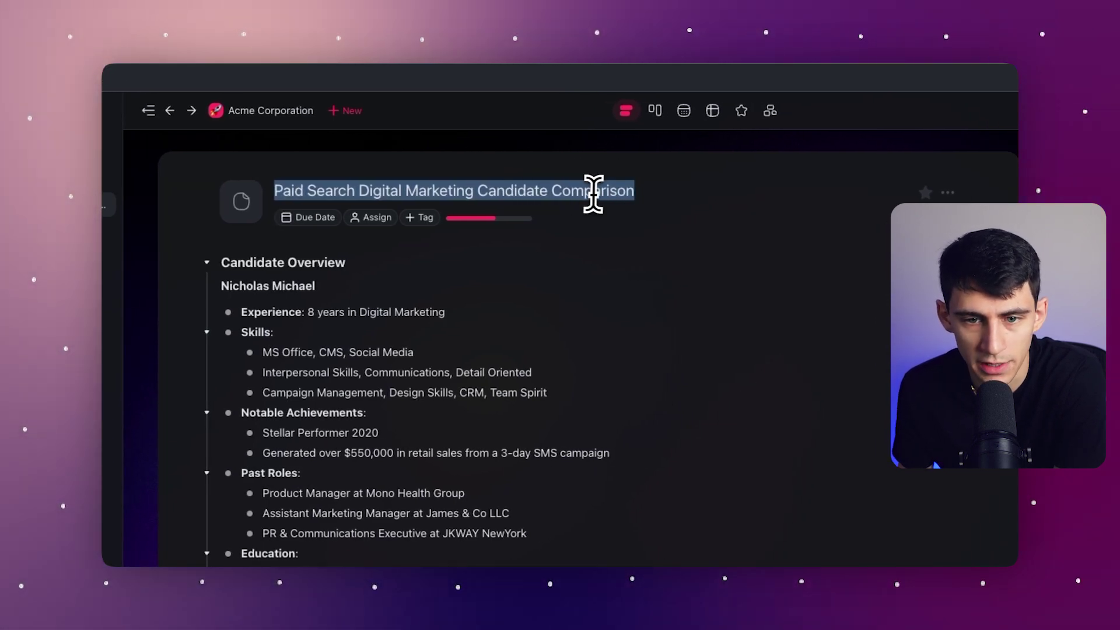
{"action": "scroll", "coordinate": [577, 238], "scroll_direction": "down", "scroll_amount": 2}
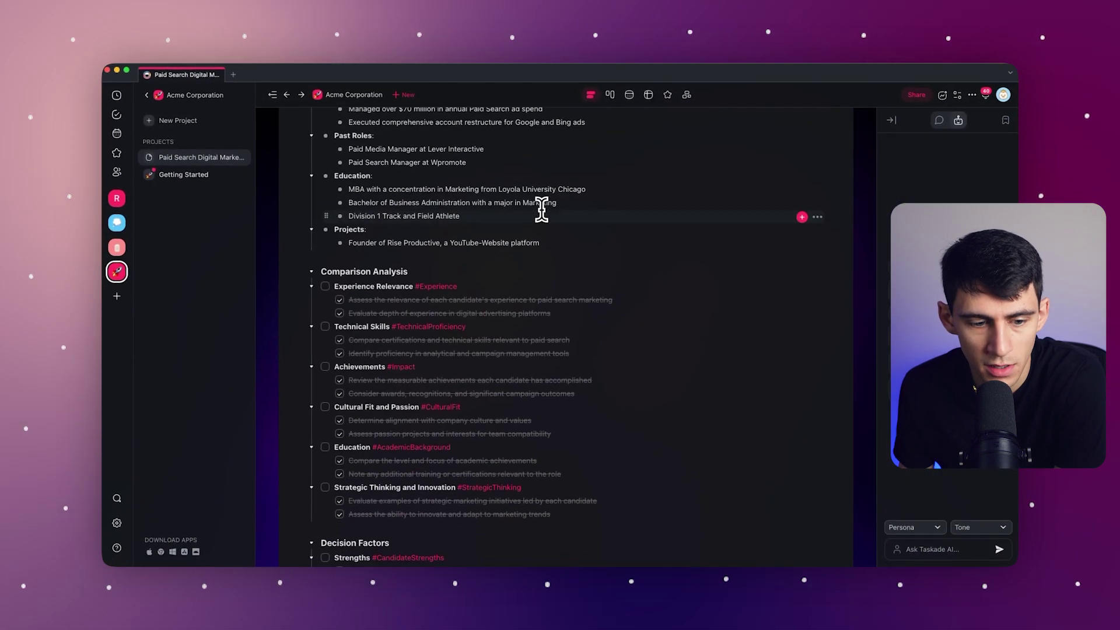
{"action": "scroll", "coordinate": [542, 208], "scroll_direction": "down", "scroll_amount": 15}
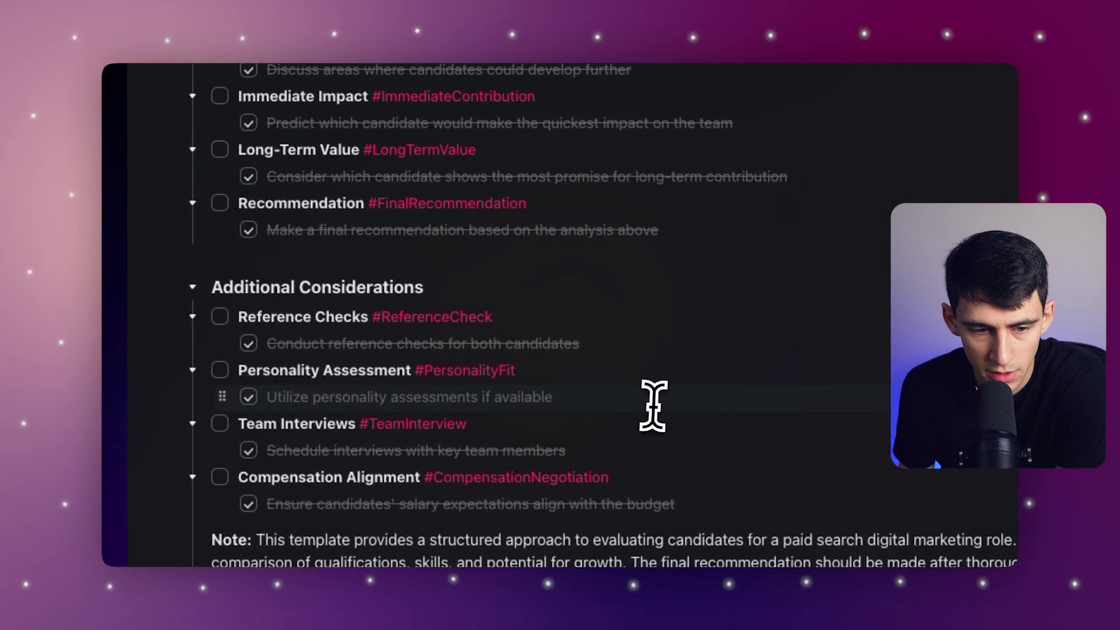
{"action": "scroll", "coordinate": [769, 309], "scroll_direction": "up", "scroll_amount": 15}
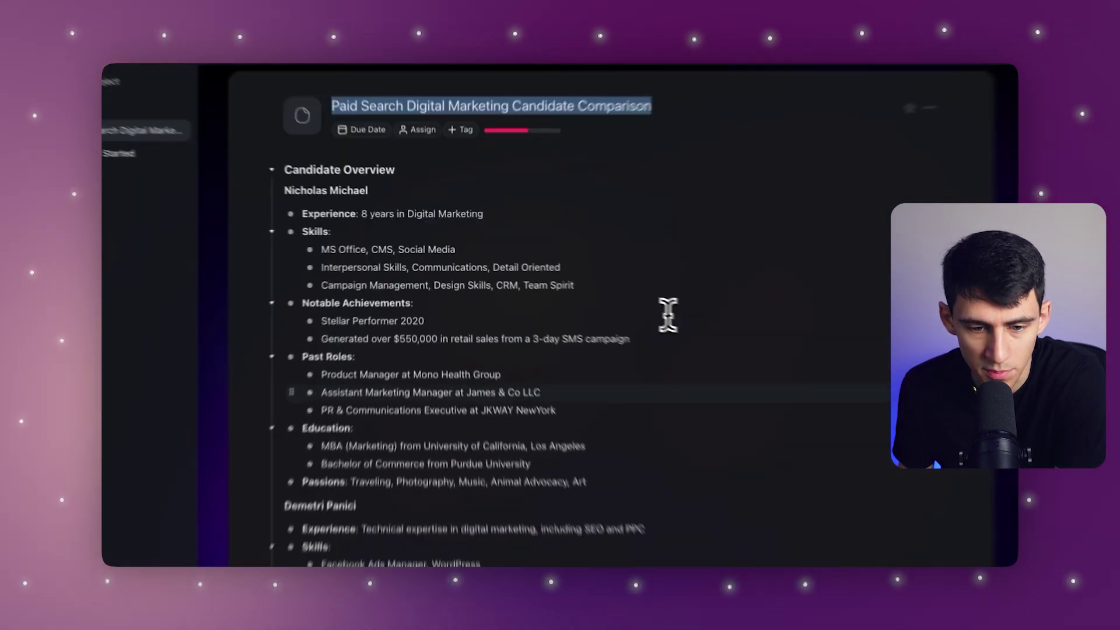
{"action": "scroll", "coordinate": [412, 288], "scroll_direction": "down", "scroll_amount": 5}
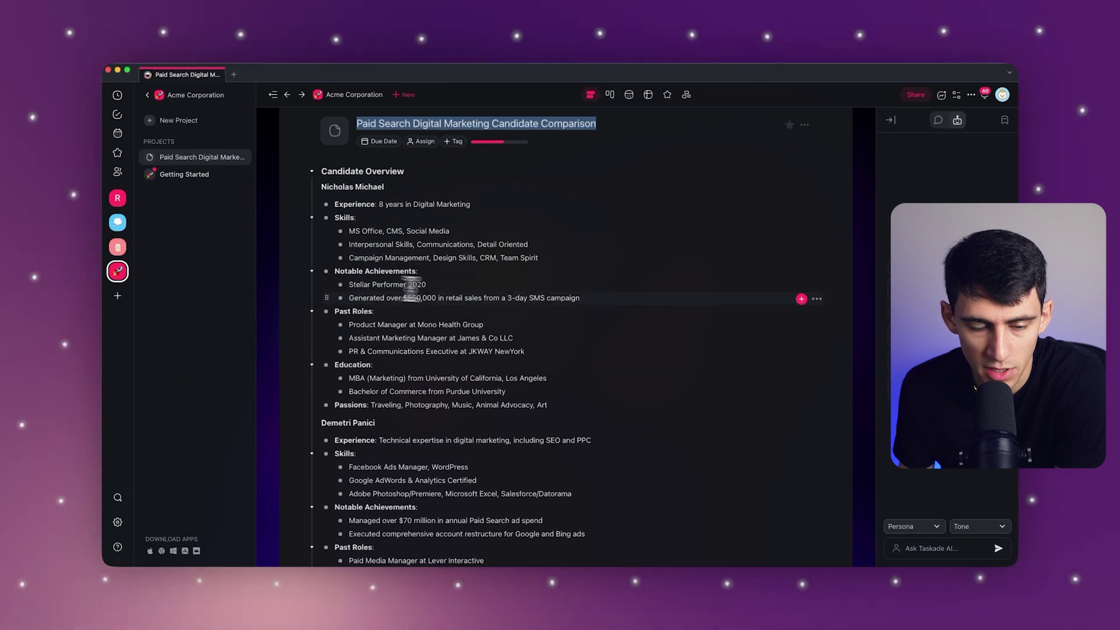
{"action": "scroll", "coordinate": [445, 228], "scroll_direction": "up", "scroll_amount": 4}
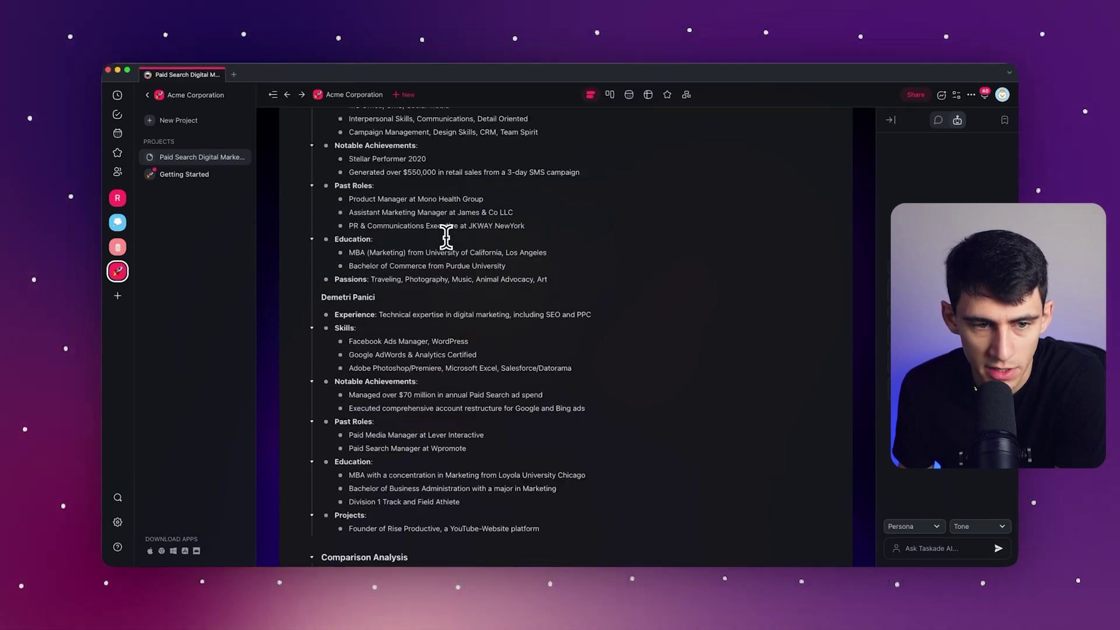
{"action": "scroll", "coordinate": [445, 236], "scroll_direction": "down", "scroll_amount": 7}
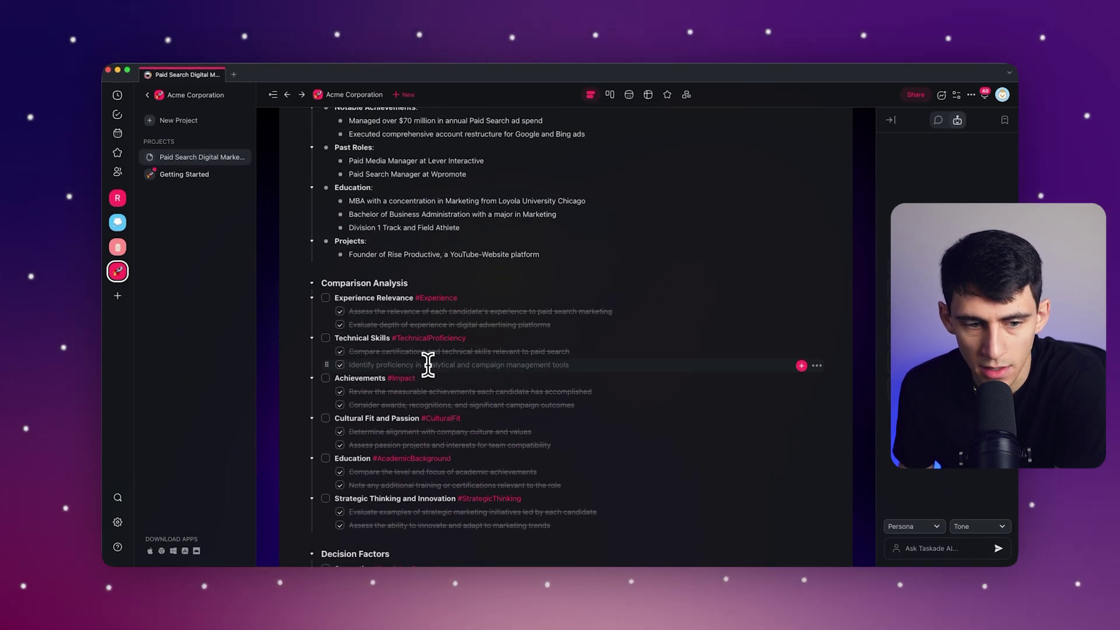
{"action": "scroll", "coordinate": [580, 367], "scroll_direction": "down", "scroll_amount": 3}
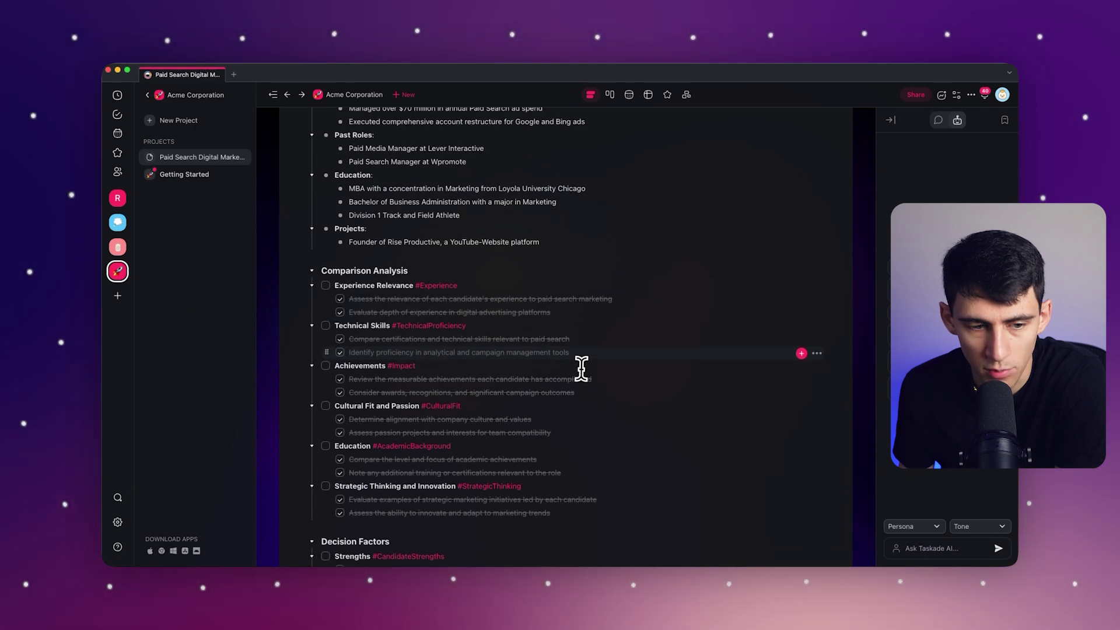
{"action": "scroll", "coordinate": [583, 366], "scroll_direction": "down", "scroll_amount": 3}
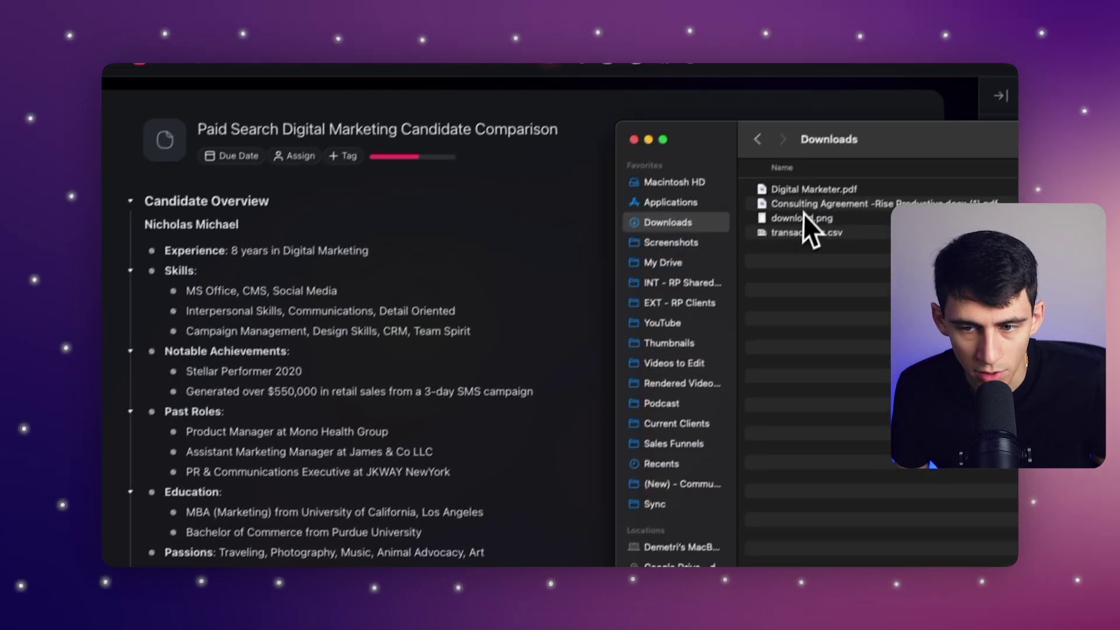
Drop Digital Marketer.pdf under the first candidate and ask AI for paid search job interview questions.
{"action": "left_click_drag", "start_coordinate": [801, 213], "coordinate": [410, 249]}
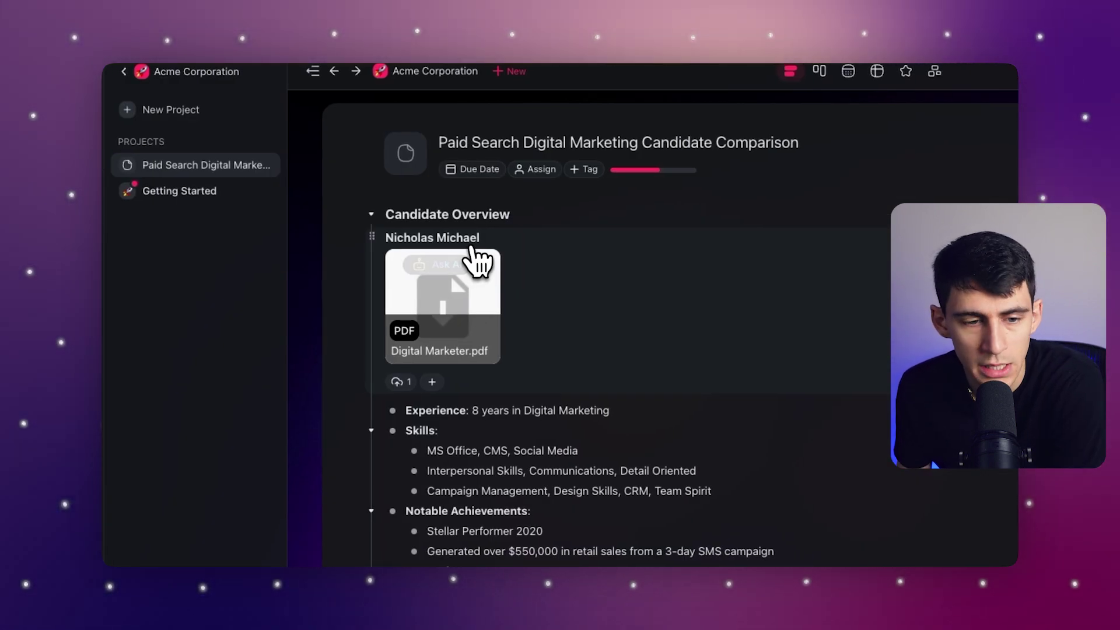
{"action": "left_click", "coordinate": [455, 267]}
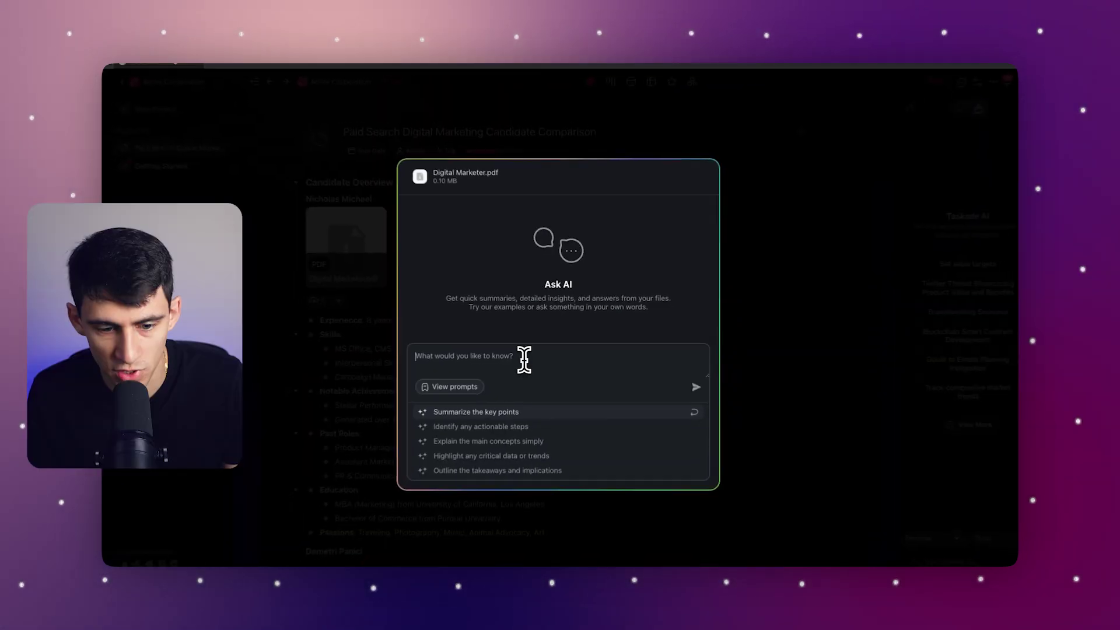
{"action": "type", "text": "generate a list of questions for this resume candidate if they were to be in"}
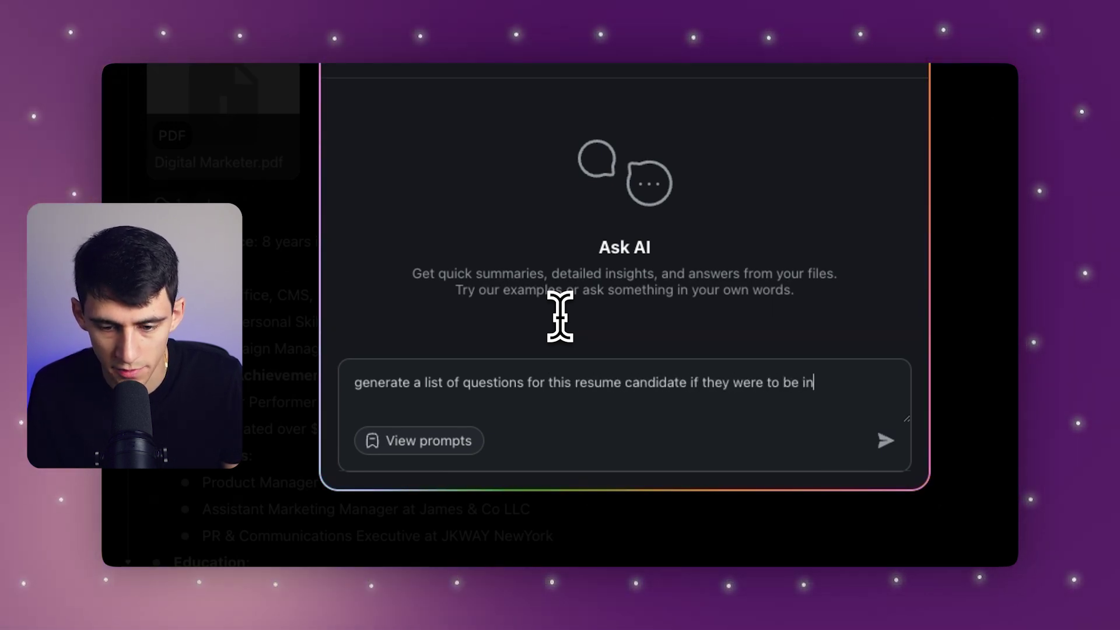
{"action": "type", "text": "a paid search"}
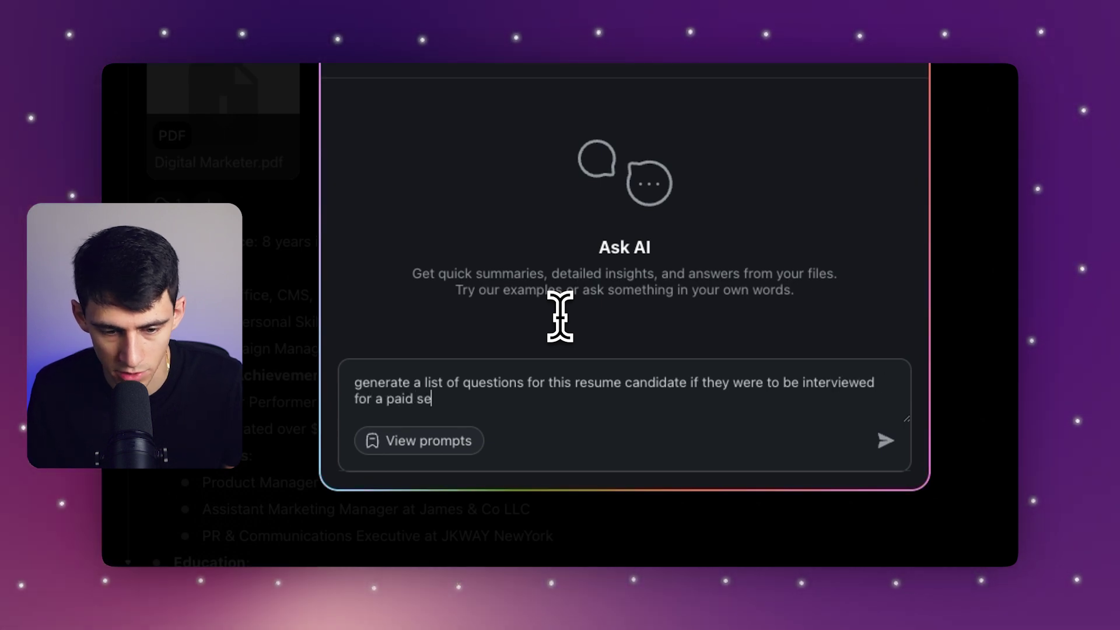
{"action": "type", "text": " marketing job"}
{"action": "key", "text": "Return"}
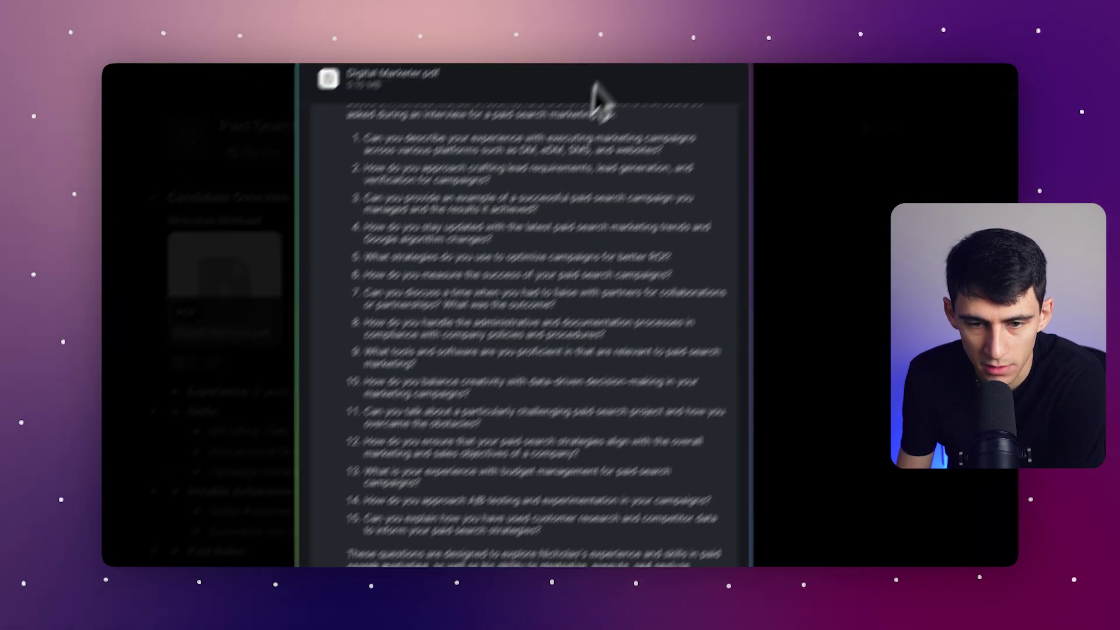
Close the AI chat after it lists the interview questions.
{"action": "key", "text": "Escape"}
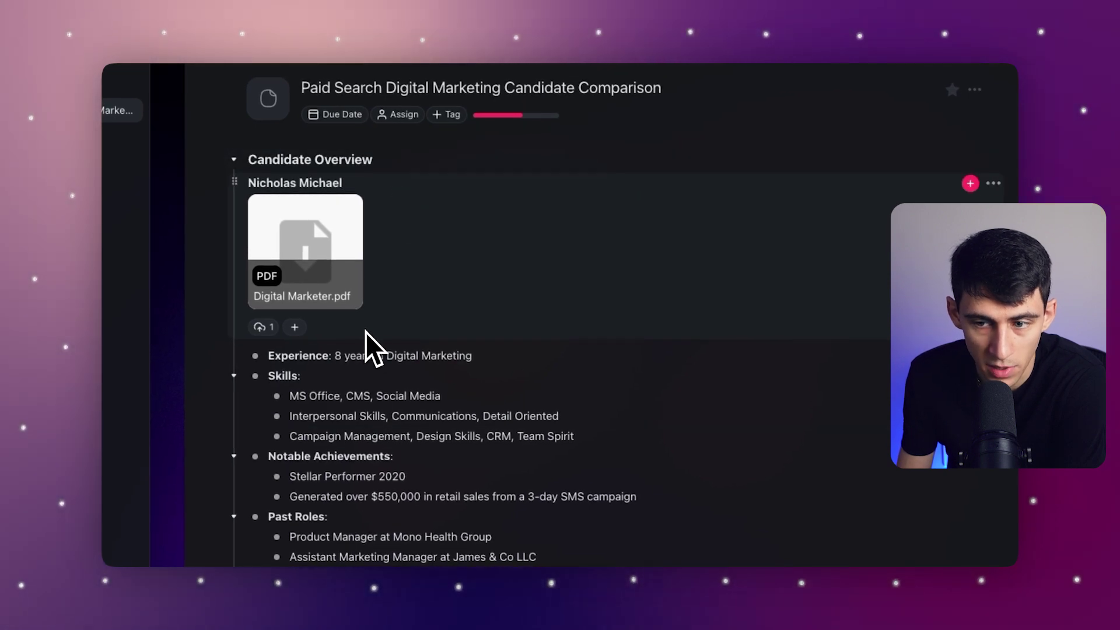
Add a 'Questions for … Interview' heading naming the candidate, with the AI questions folded beneath.
{"action": "key", "text": "Return"}
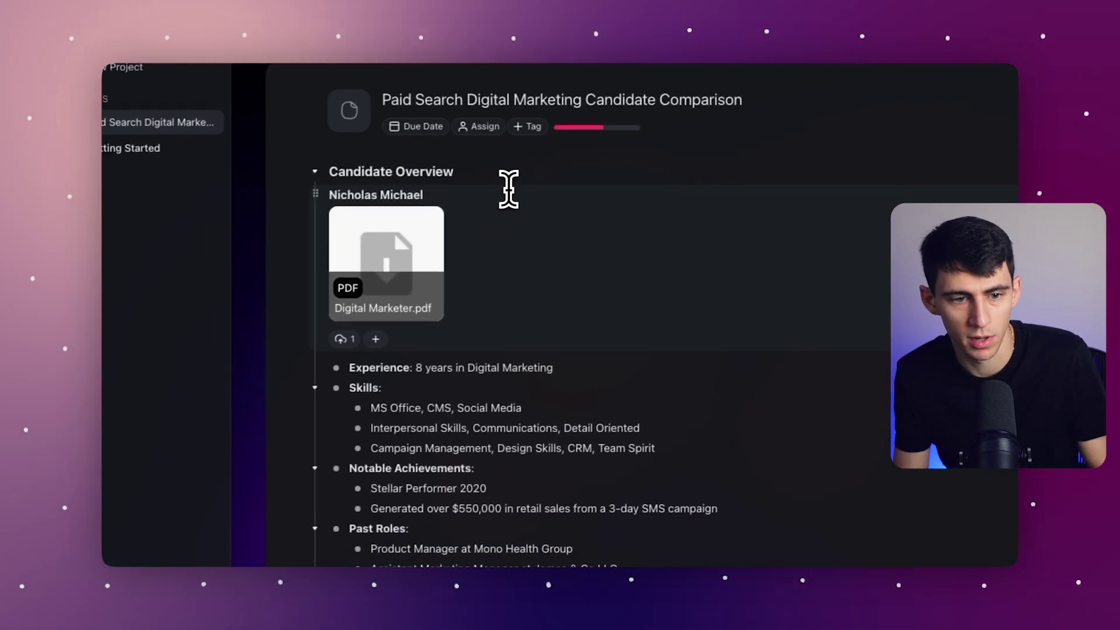
{"action": "key", "text": "super+v"}
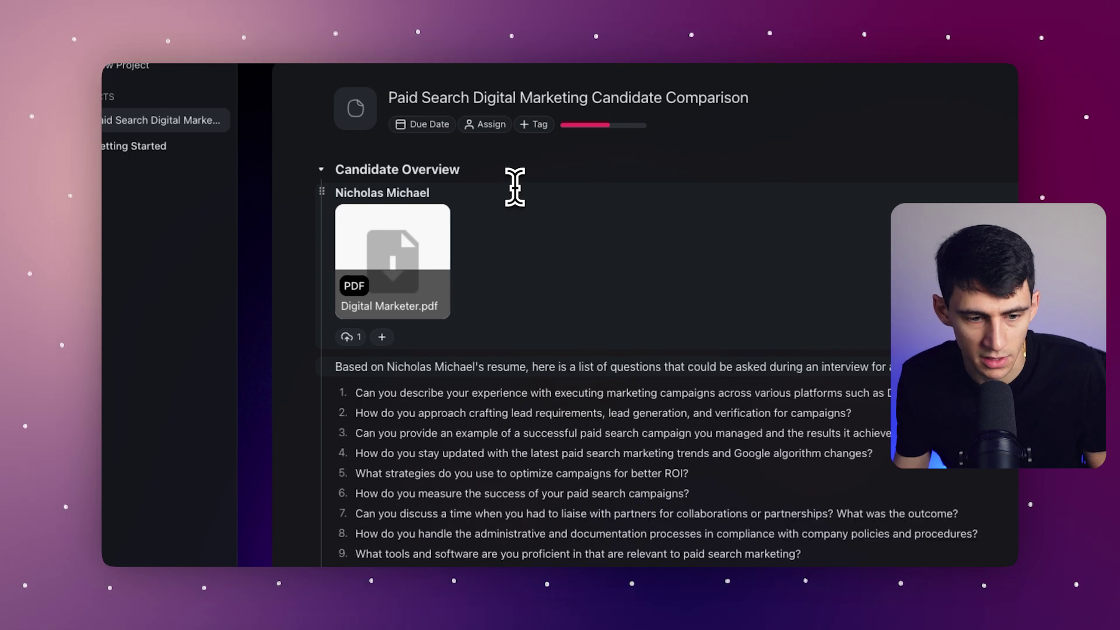
{"action": "key", "text": "super+z"}
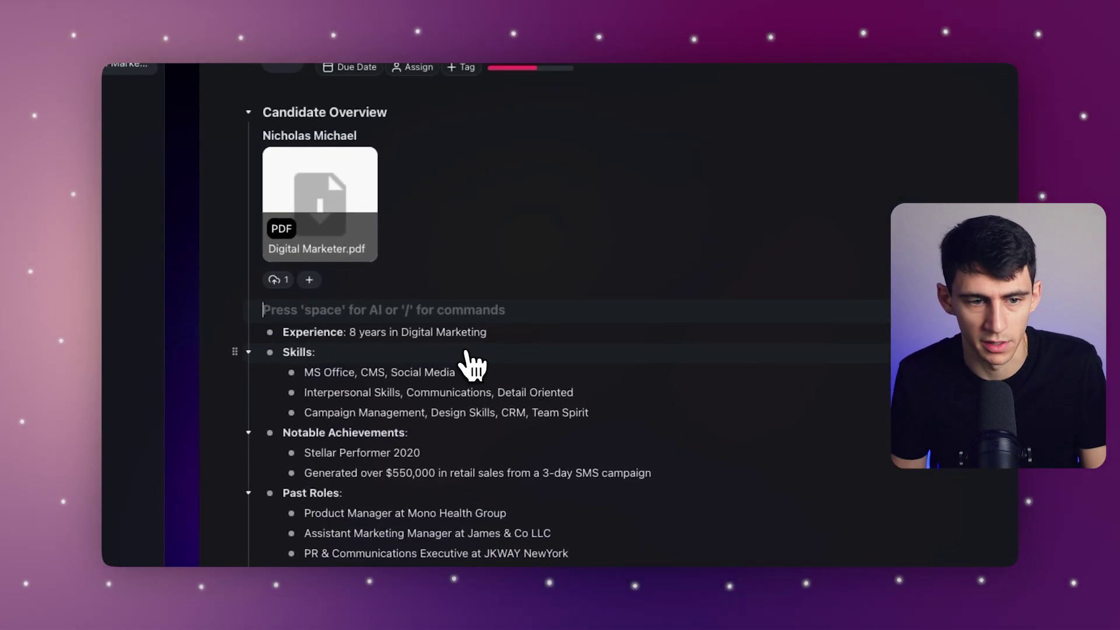
{"action": "type", "text": "Resume"}
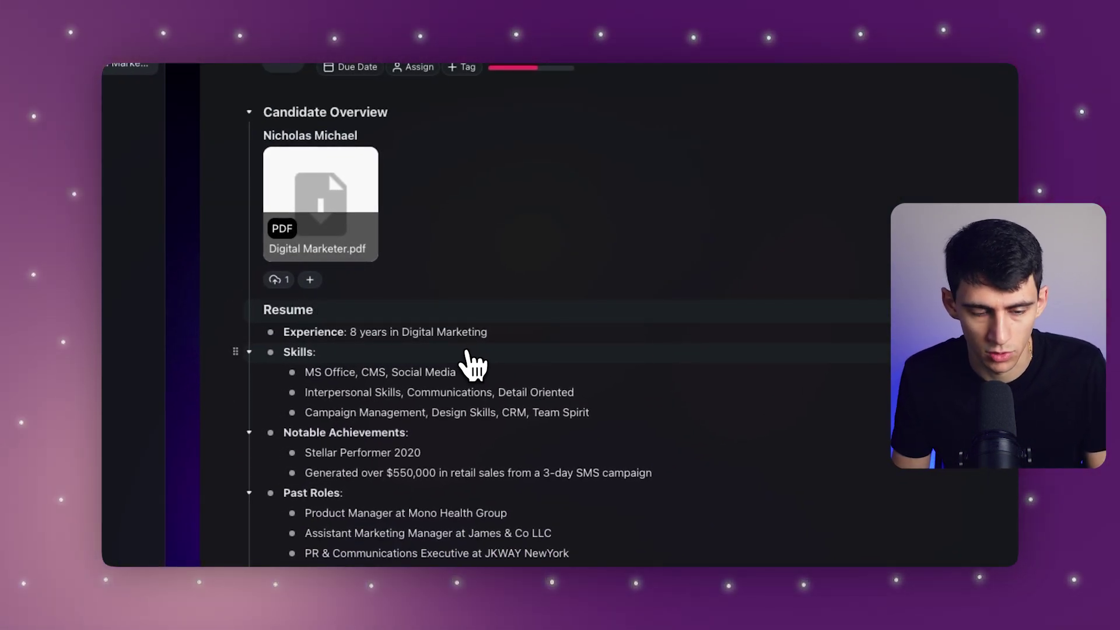
{"action": "key", "text": "BackSpace"}
{"action": "key", "text": "BackSpace"}
{"action": "key", "text": "BackSpace"}
{"action": "key", "text": "BackSpace"}
{"action": "key", "text": "BackSpace"}
{"action": "key", "text": "BackSpace"}
{"action": "type", "text": "Questions for "}
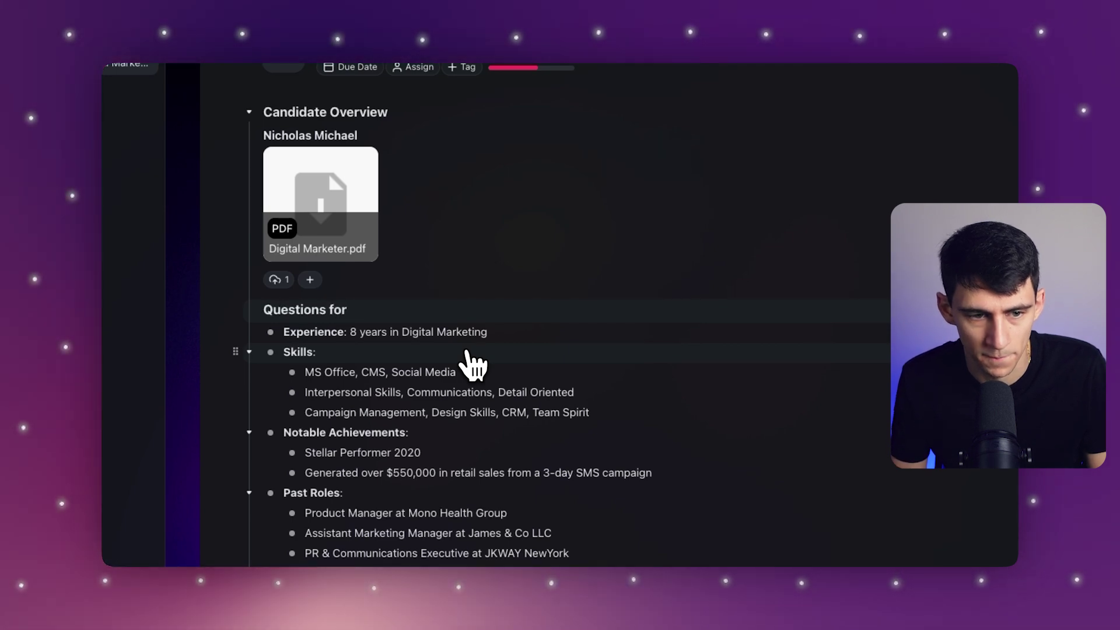
{"action": "type", "text": "Nicholas Interview"}
{"action": "key", "text": "Return"}
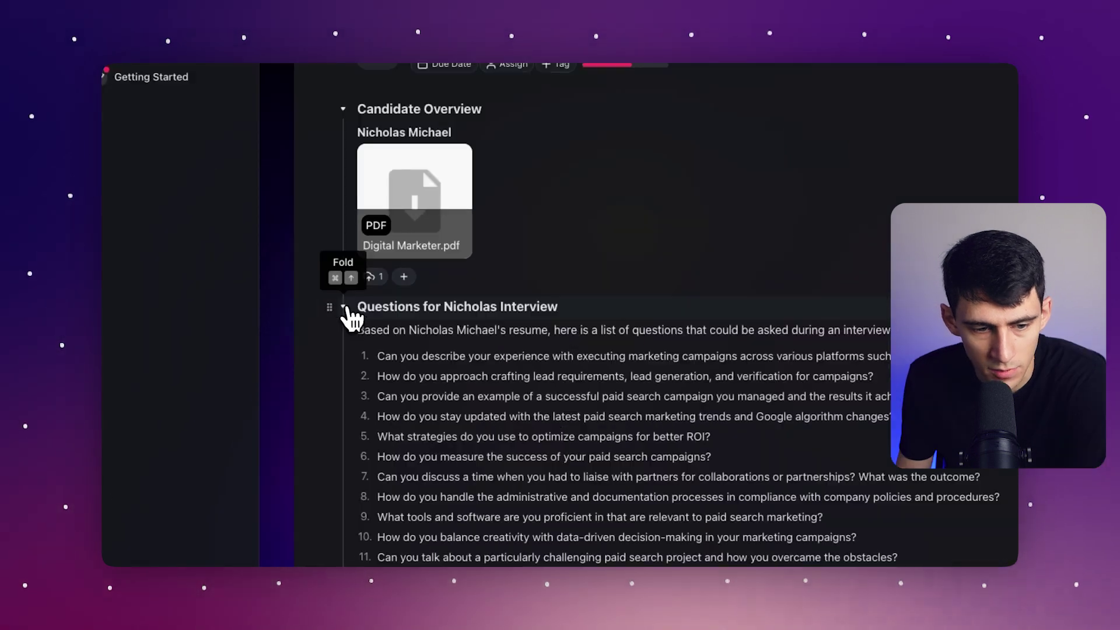
{"action": "left_click", "coordinate": [249, 308]}
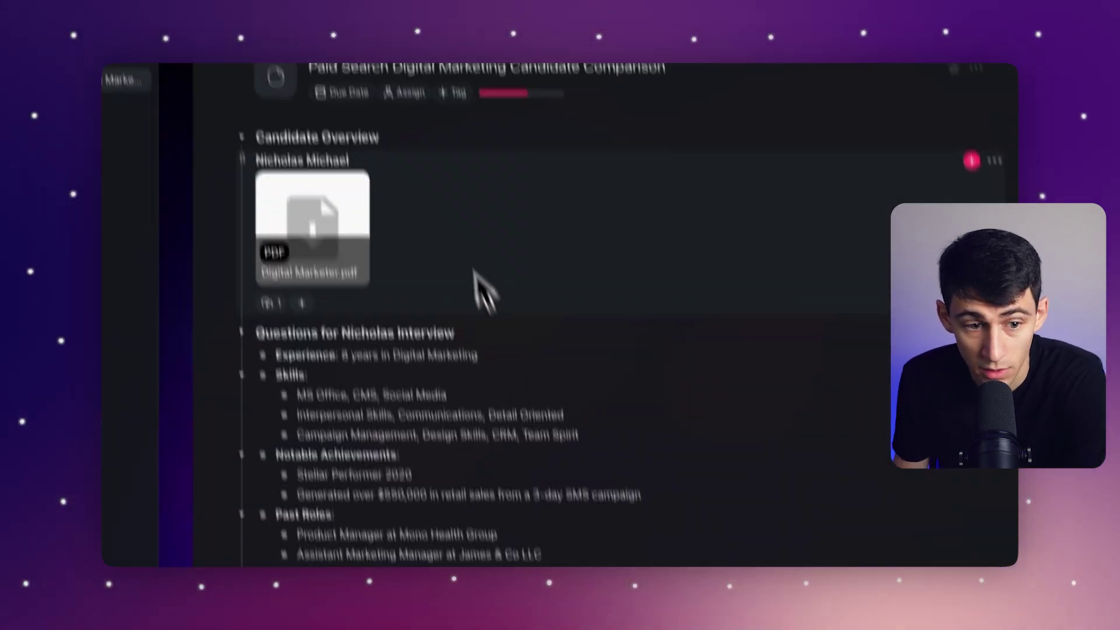
Add a new line under the second candidate and choose Google Drive via the /up command.
{"action": "scroll", "coordinate": [512, 350], "scroll_direction": "down", "scroll_amount": 10}
{"action": "scroll", "coordinate": [540, 356], "scroll_direction": "down", "scroll_amount": 5}
{"action": "scroll", "coordinate": [583, 327], "scroll_direction": "up", "scroll_amount": 10}
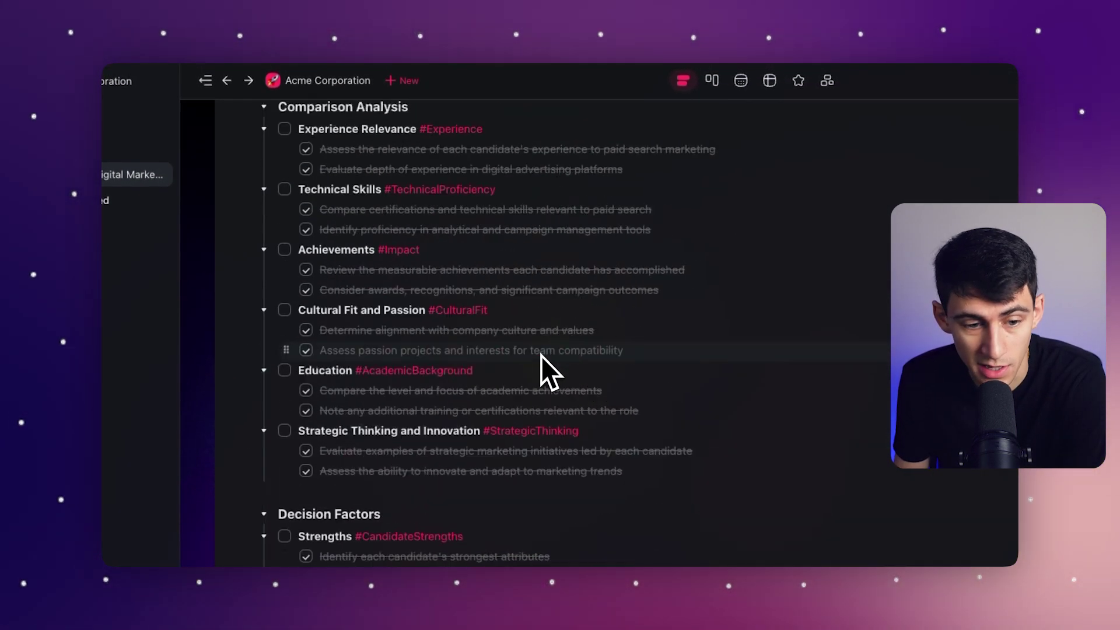
{"action": "scroll", "coordinate": [583, 315], "scroll_direction": "up", "scroll_amount": 1}
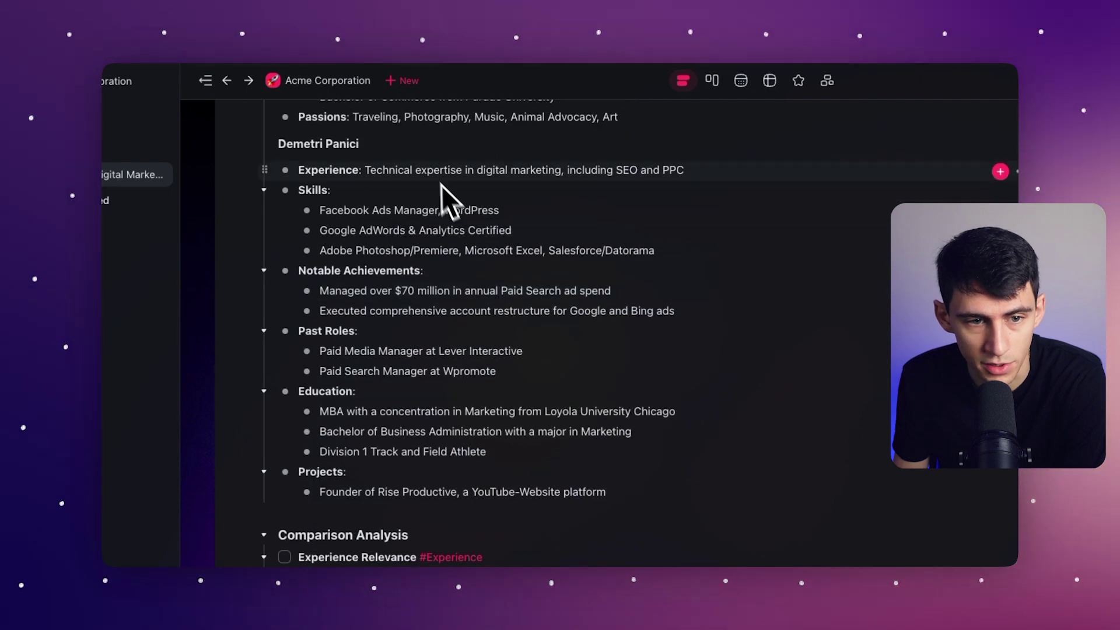
{"action": "left_click", "coordinate": [567, 144]}
{"action": "key", "text": "Return"}
{"action": "type", "text": "/y"}
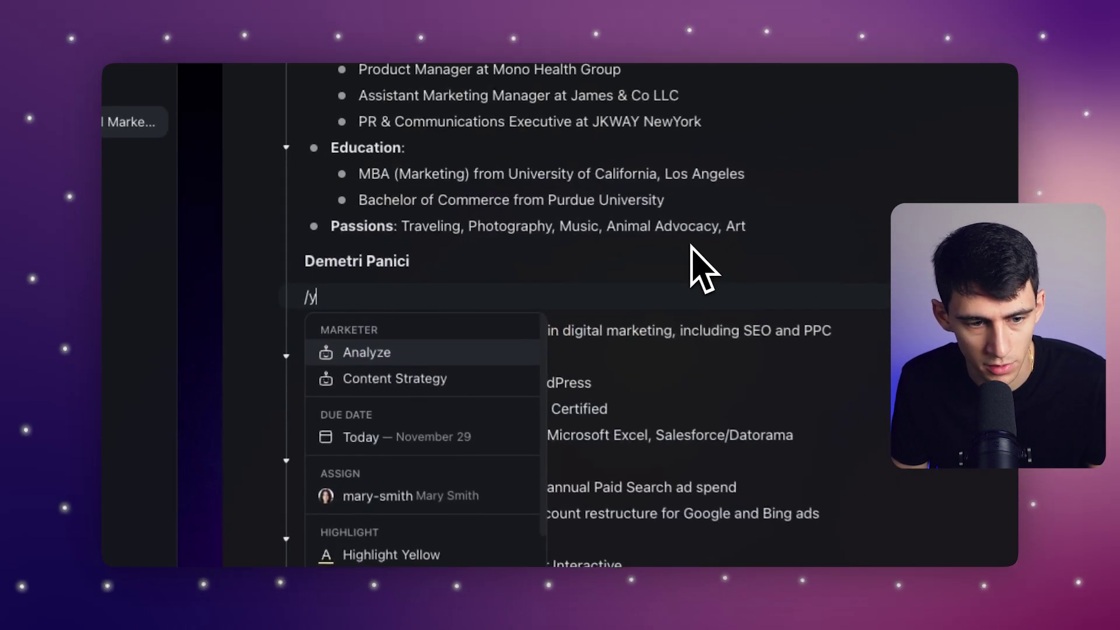
{"action": "key", "text": "BackSpace"}
{"action": "type", "text": "upl"}
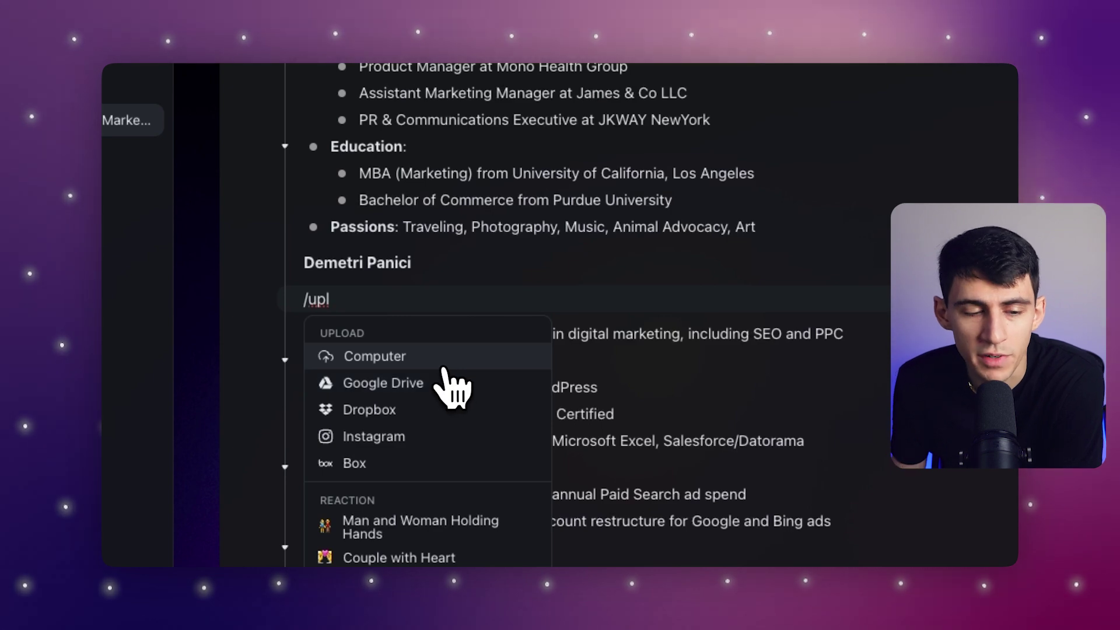
{"action": "left_click", "coordinate": [430, 393]}
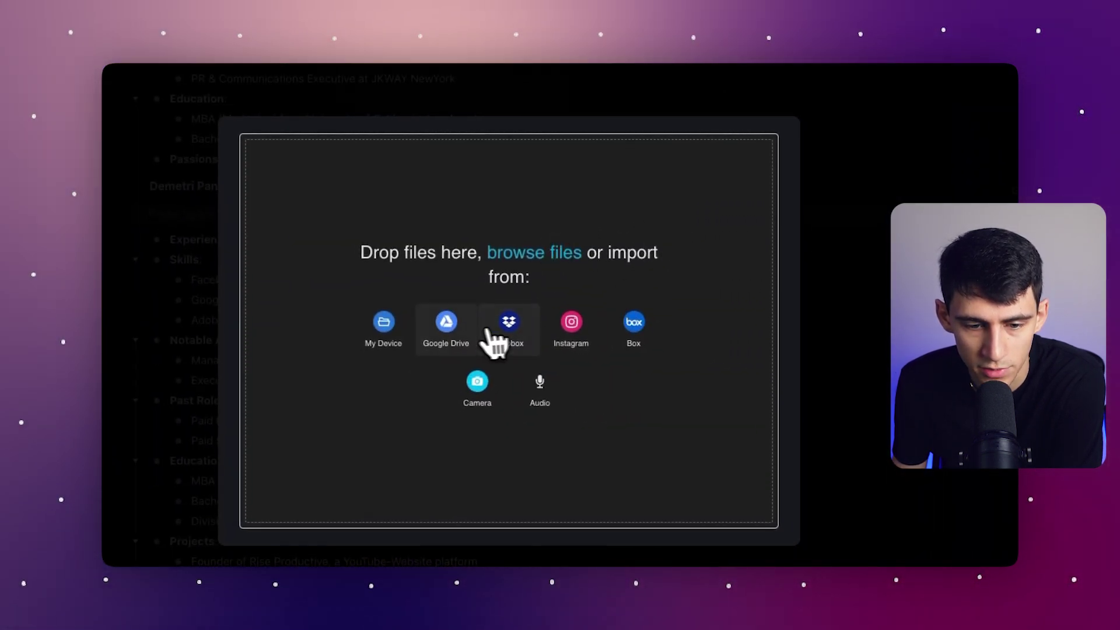
Sign in with Google and allow Taskade access to the Drive files.
{"action": "left_click", "coordinate": [498, 412]}
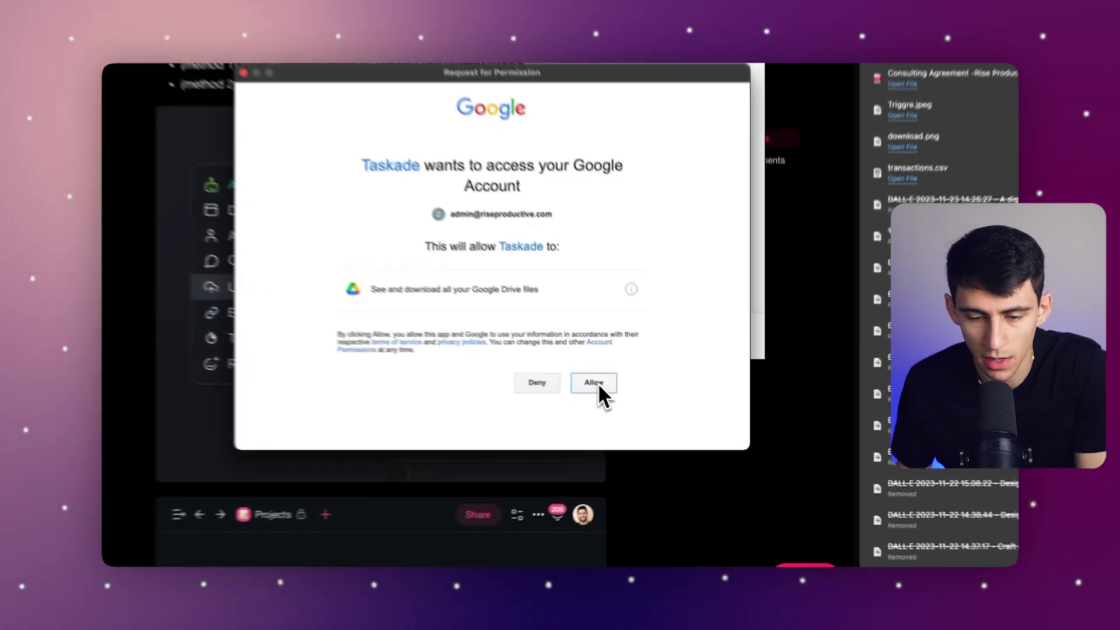
{"action": "left_click", "coordinate": [582, 376]}
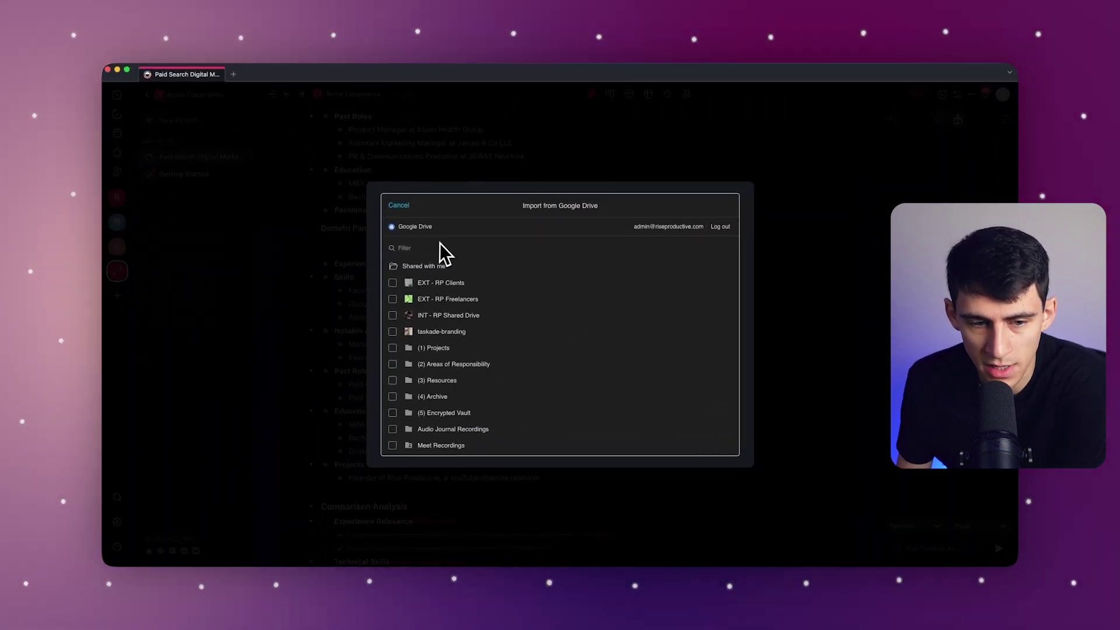
{"action": "scroll", "coordinate": [443, 284], "scroll_direction": "down", "scroll_amount": 3}
{"action": "scroll", "coordinate": [473, 292], "scroll_direction": "up", "scroll_amount": 3}
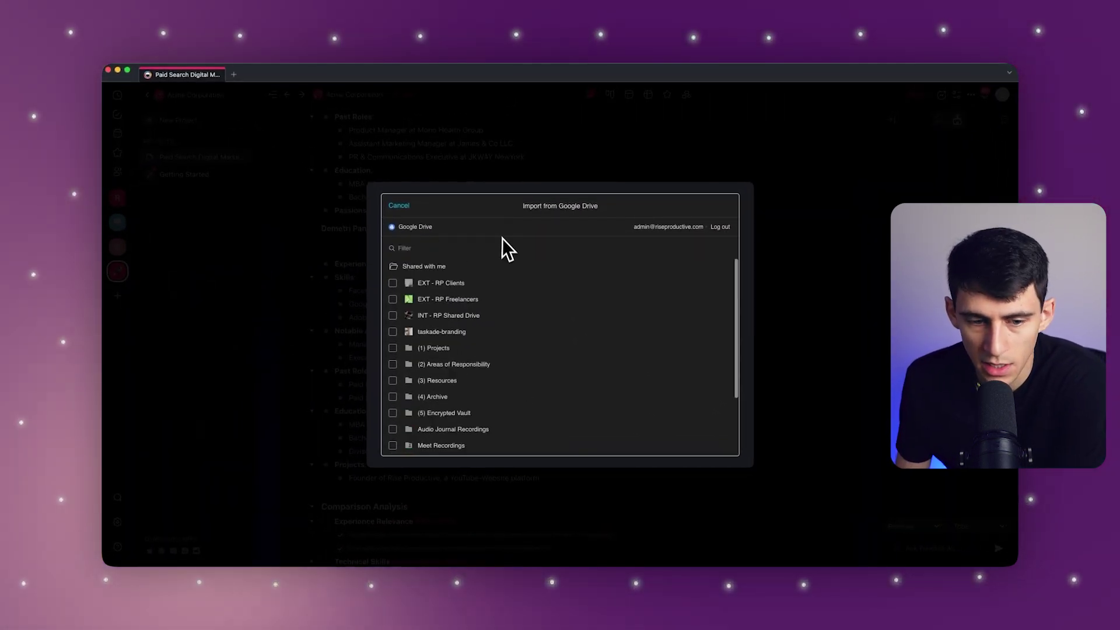
Upload the 2023 resume PDF from Areas of Responsibility > Resume and Cover Letter > Resume.
{"action": "left_click", "coordinate": [423, 247]}
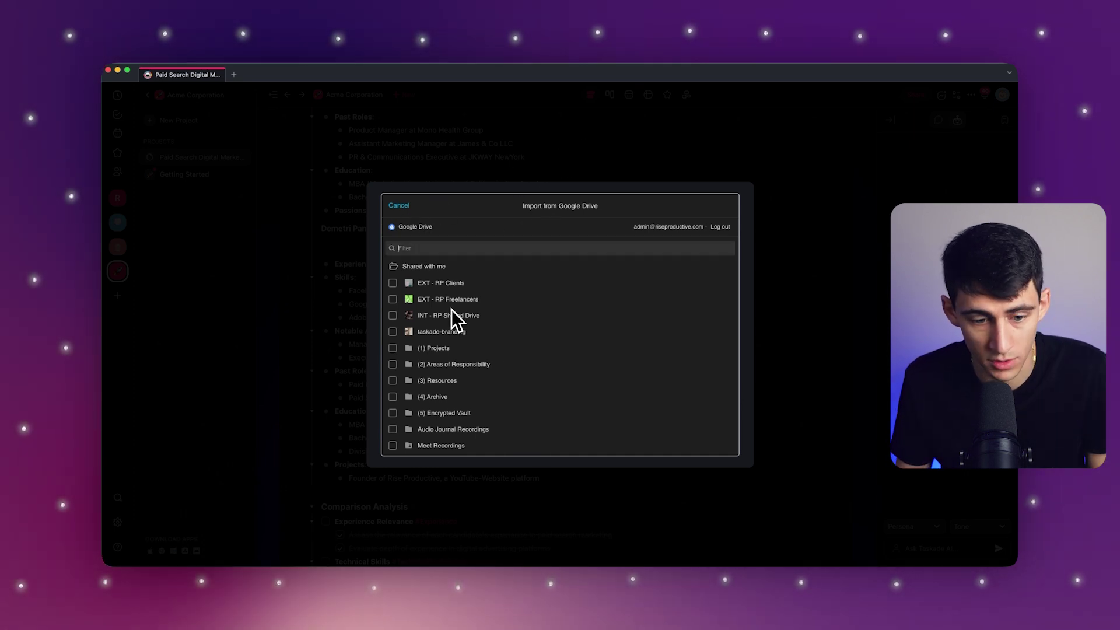
{"action": "left_click", "coordinate": [460, 365]}
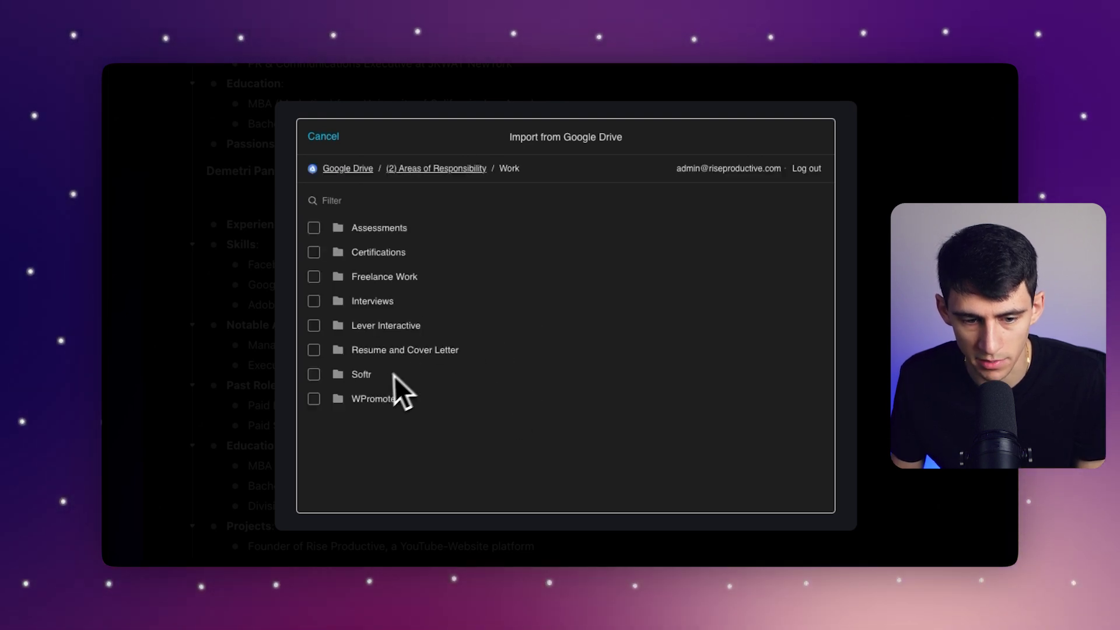
{"action": "left_click", "coordinate": [402, 350]}
{"action": "left_click", "coordinate": [388, 301]}
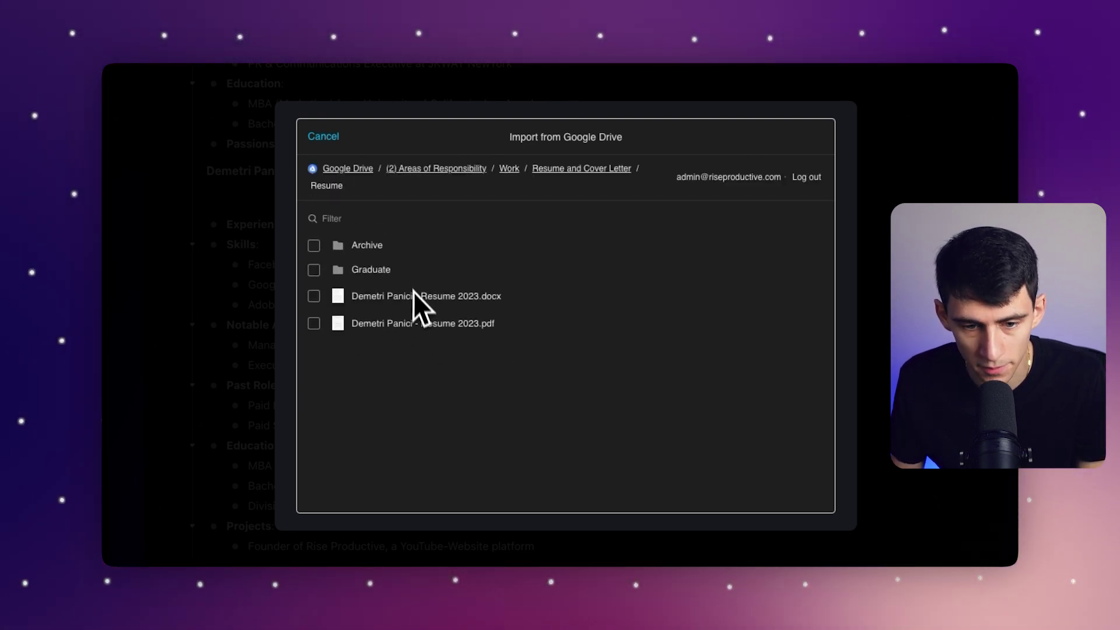
{"action": "left_click", "coordinate": [419, 324]}
{"action": "left_click", "coordinate": [349, 487]}
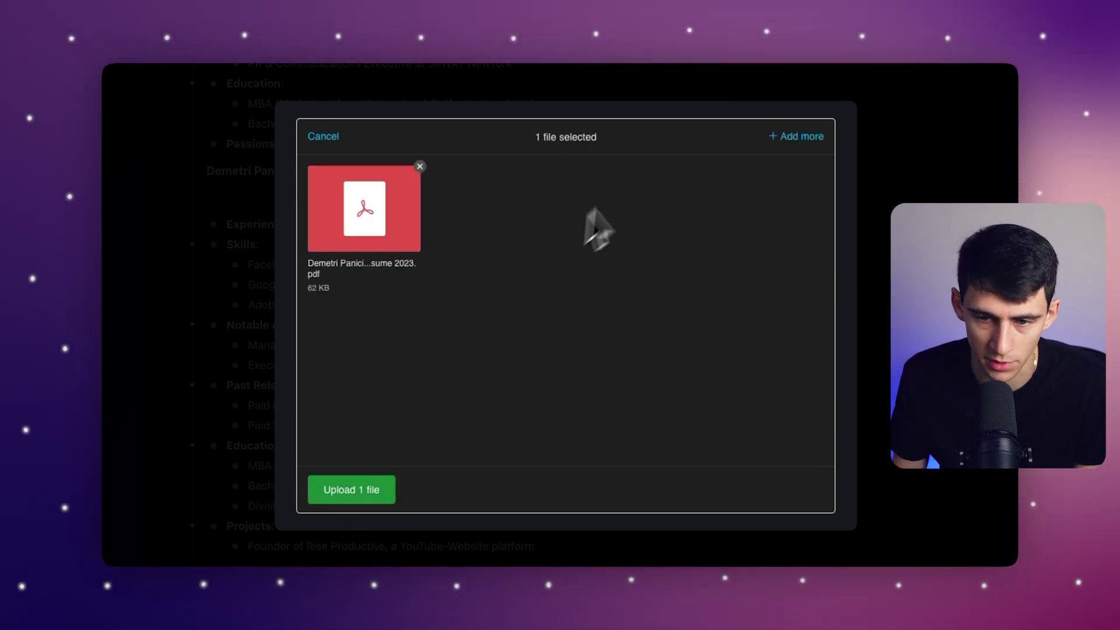
{"action": "left_click", "coordinate": [357, 491]}
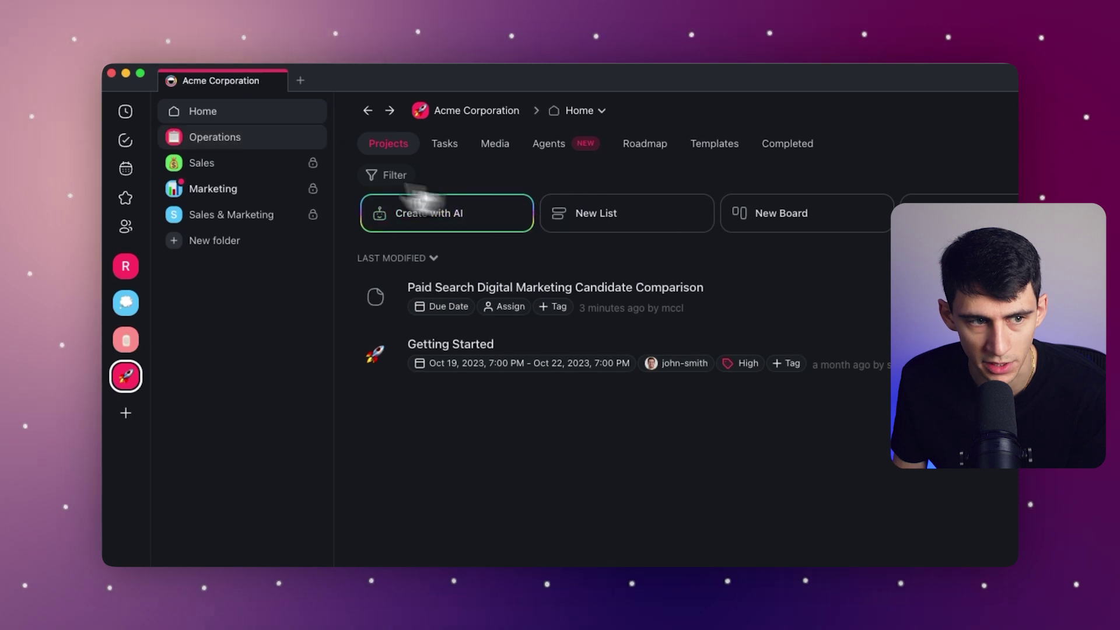
Open the Acme Corporation Sales folder, briefly trying Create with AI's Add from media option.
{"action": "left_click", "coordinate": [207, 164]}
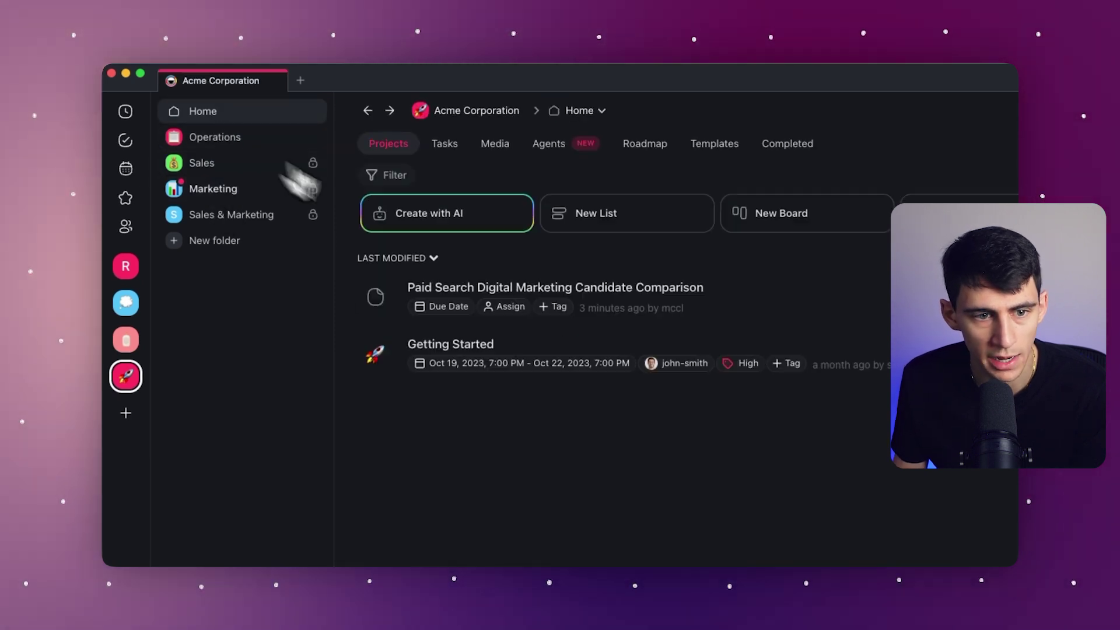
{"action": "left_click", "coordinate": [460, 220]}
{"action": "left_click", "coordinate": [638, 302]}
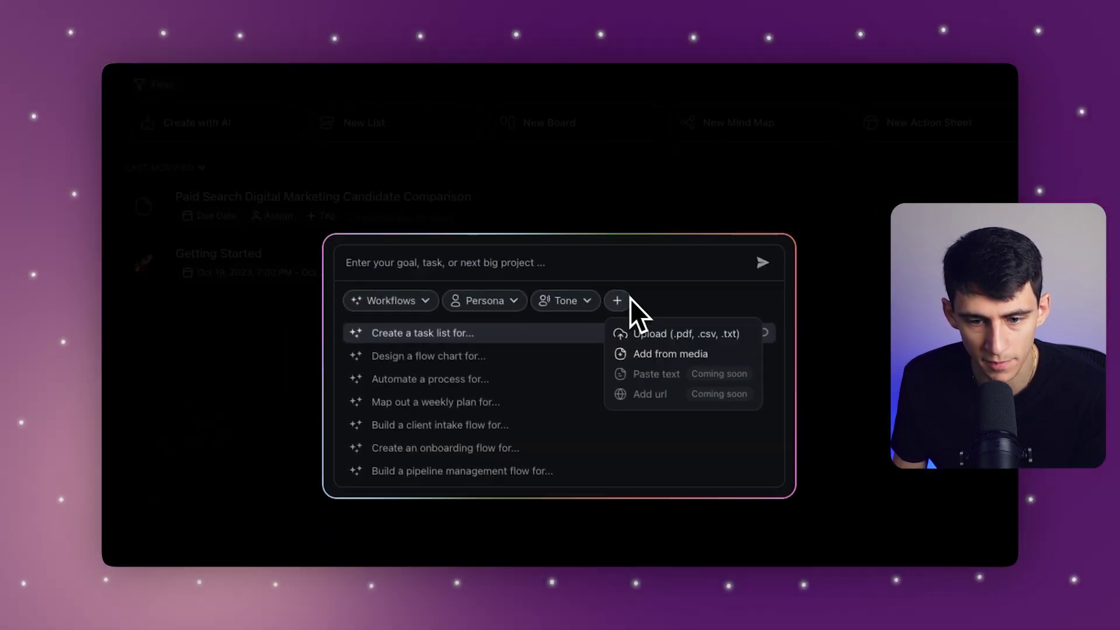
{"action": "left_click", "coordinate": [659, 353]}
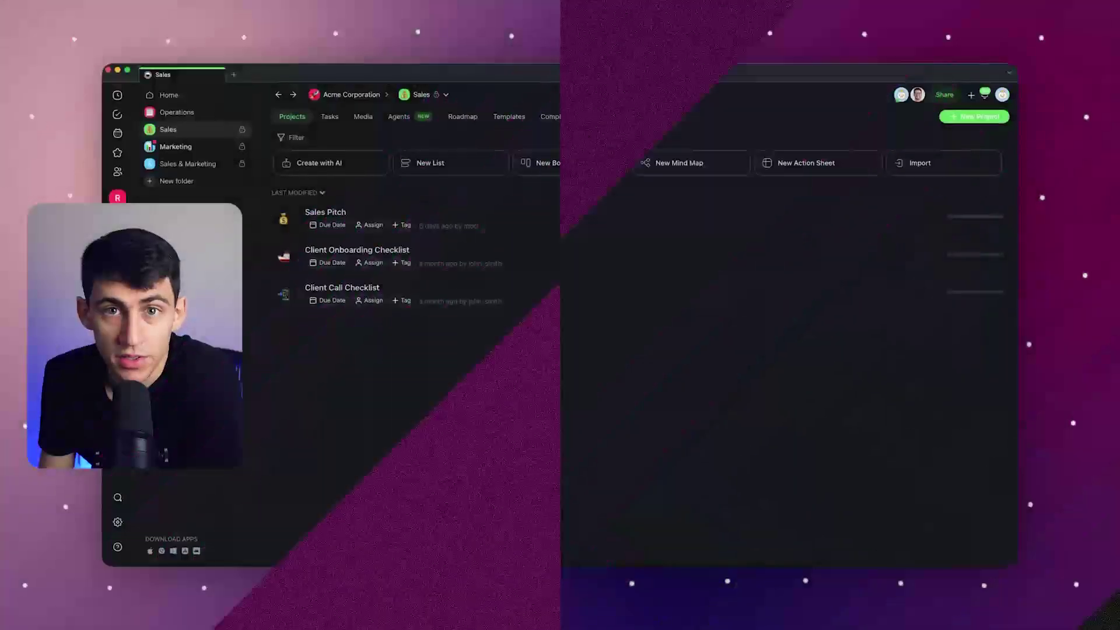
Start Create with AI and bring up its Upload / Add from media attachment menu.
{"action": "left_click", "coordinate": [320, 163]}
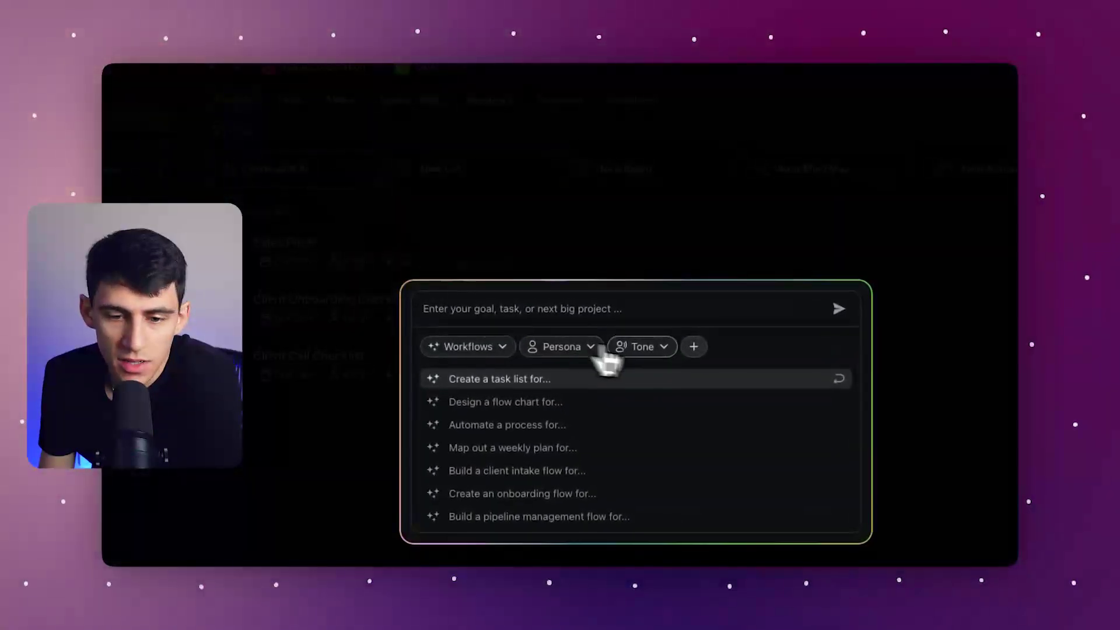
{"action": "left_click", "coordinate": [695, 348]}
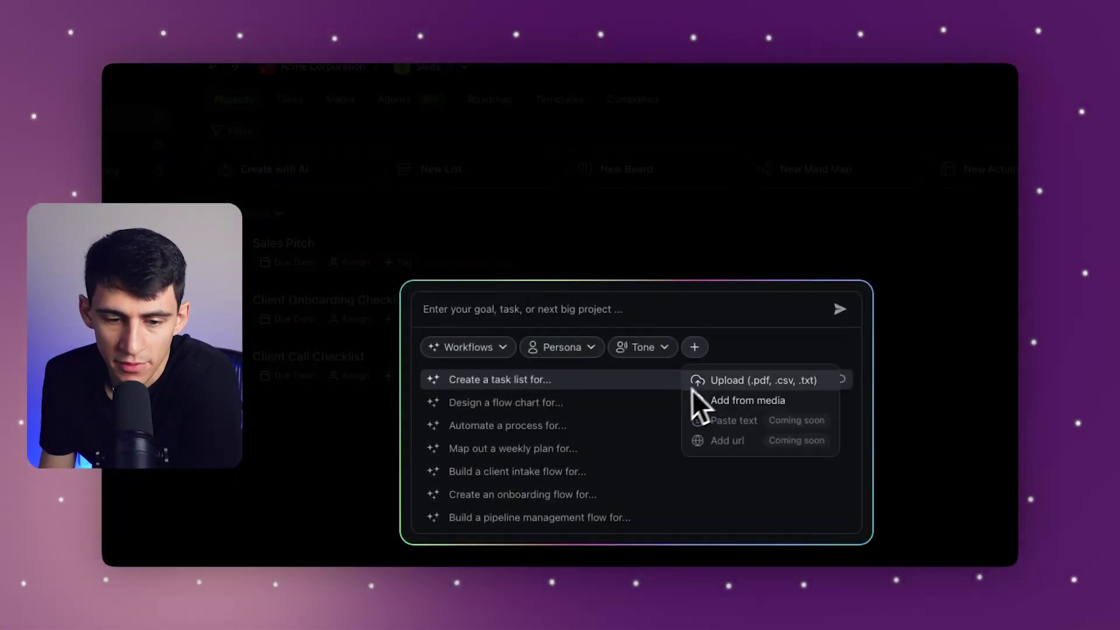